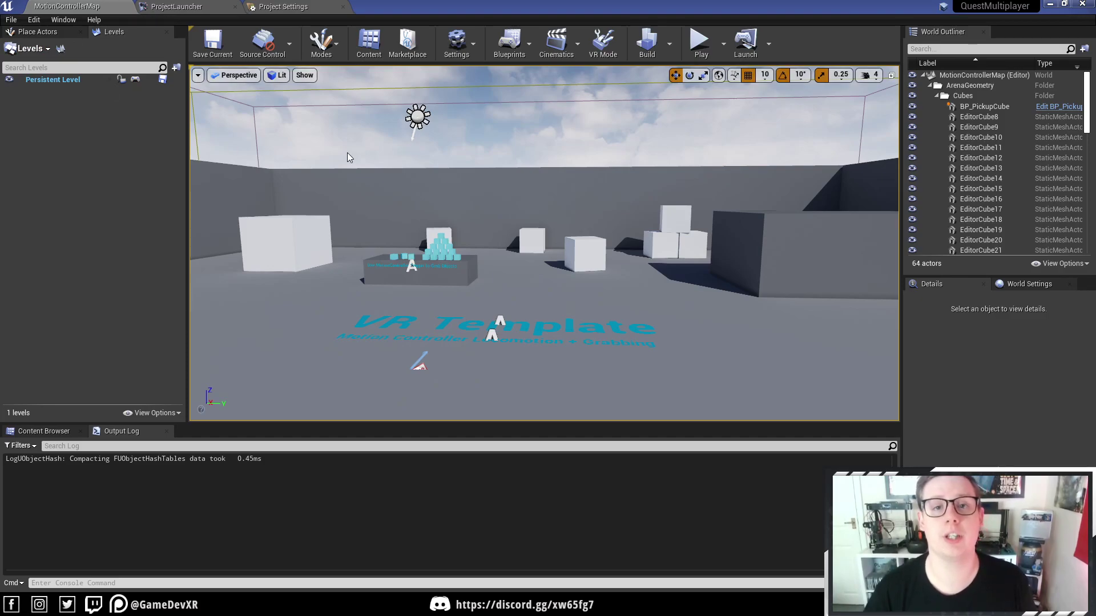
# - Check the Launch dropdown's device list, then switch to SideQuest's Manage Apps screen
pyautogui.click(768, 44)
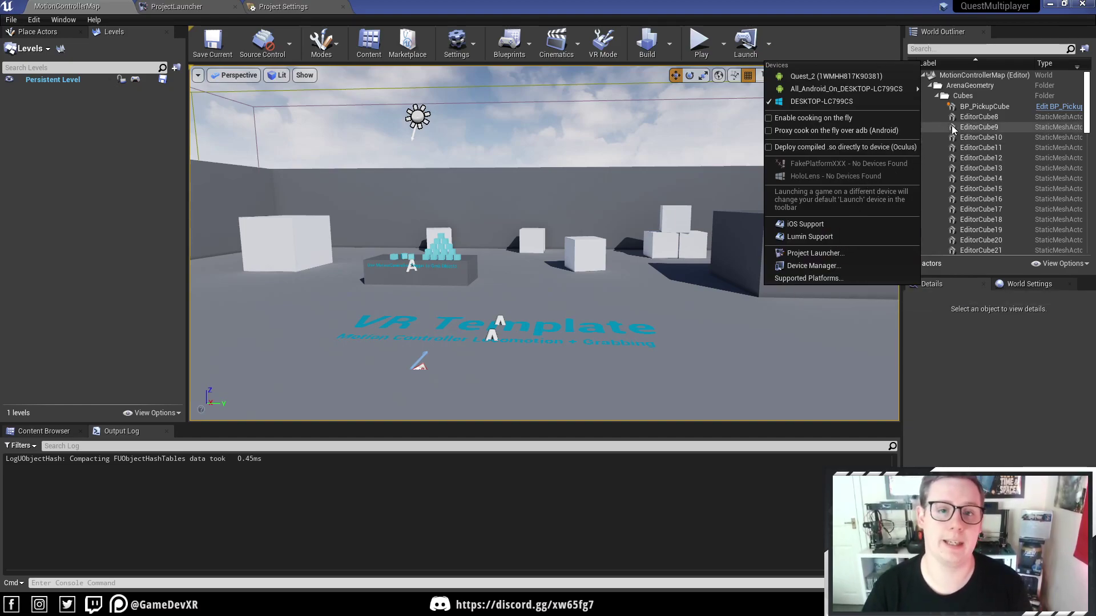
pyautogui.click(856, 15)
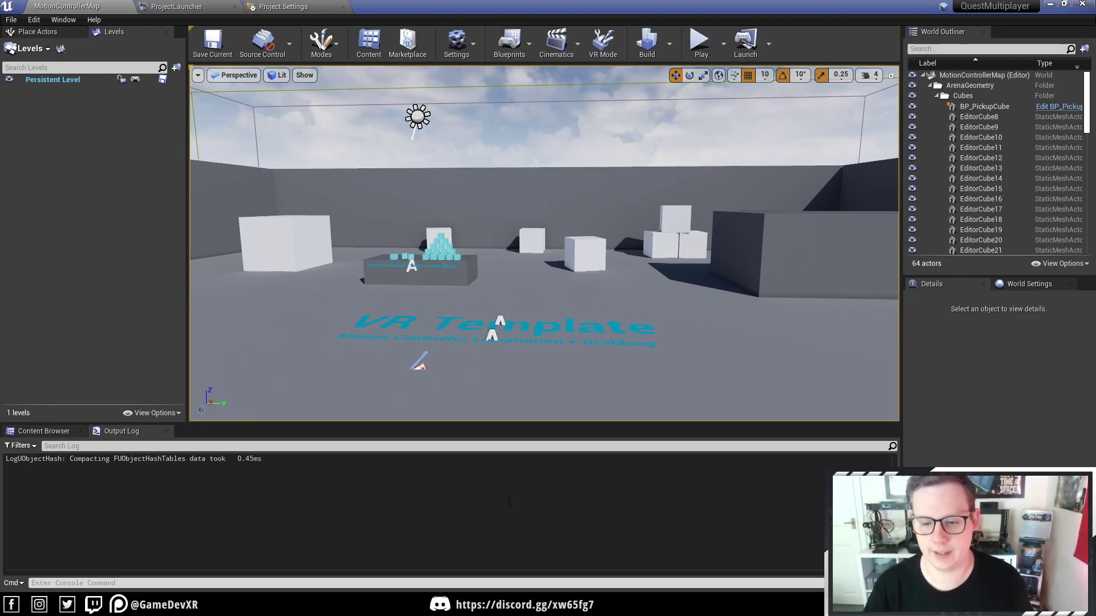
pyautogui.hotkey('alt', 'Tab')
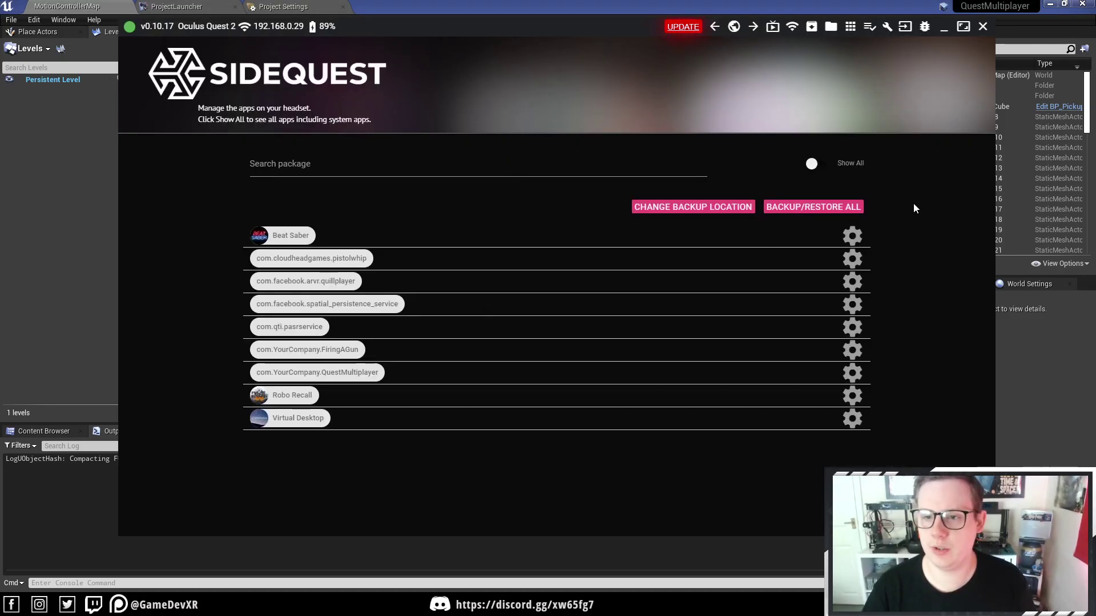
# - Refresh the app list to confirm QuestMultiplayer is gone, briefly stream the headset view, then return to Unreal
pyautogui.click(813, 165)
pyautogui.click(817, 165)
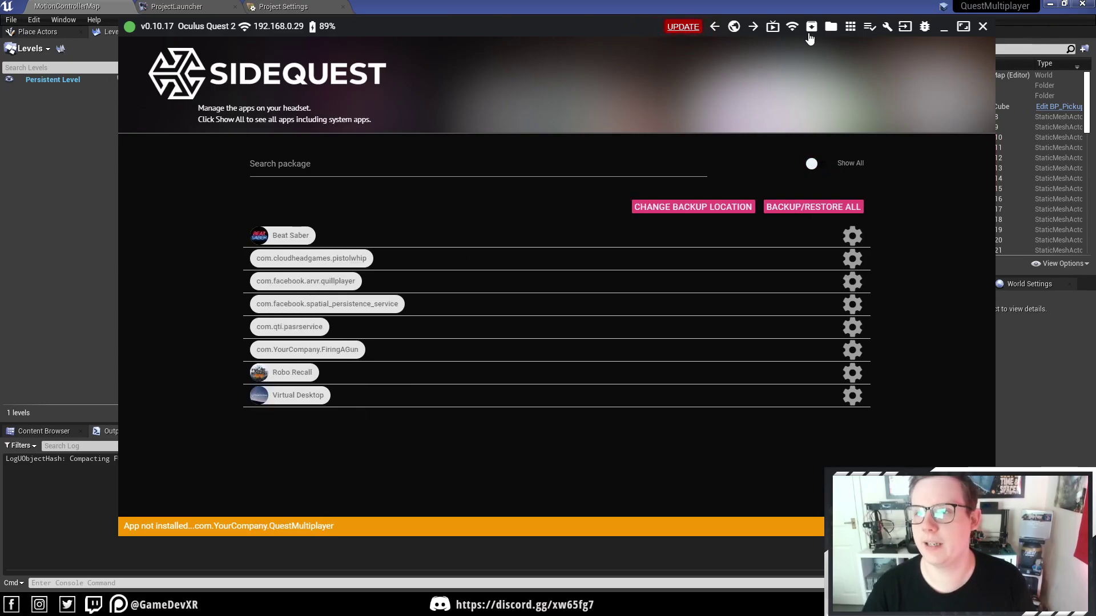
pyautogui.click(774, 29)
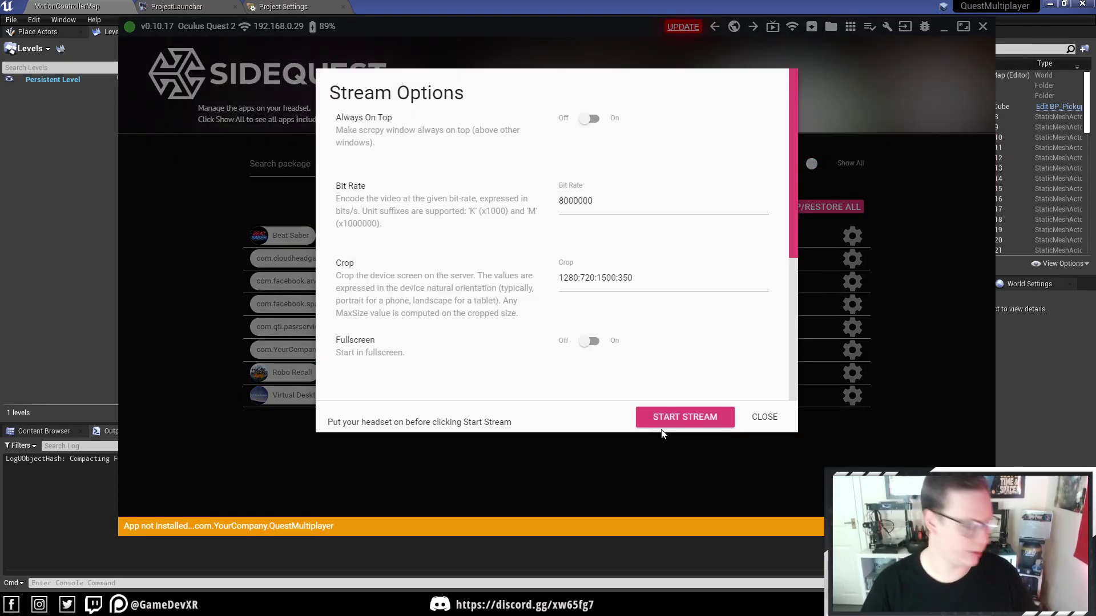
pyautogui.click(664, 426)
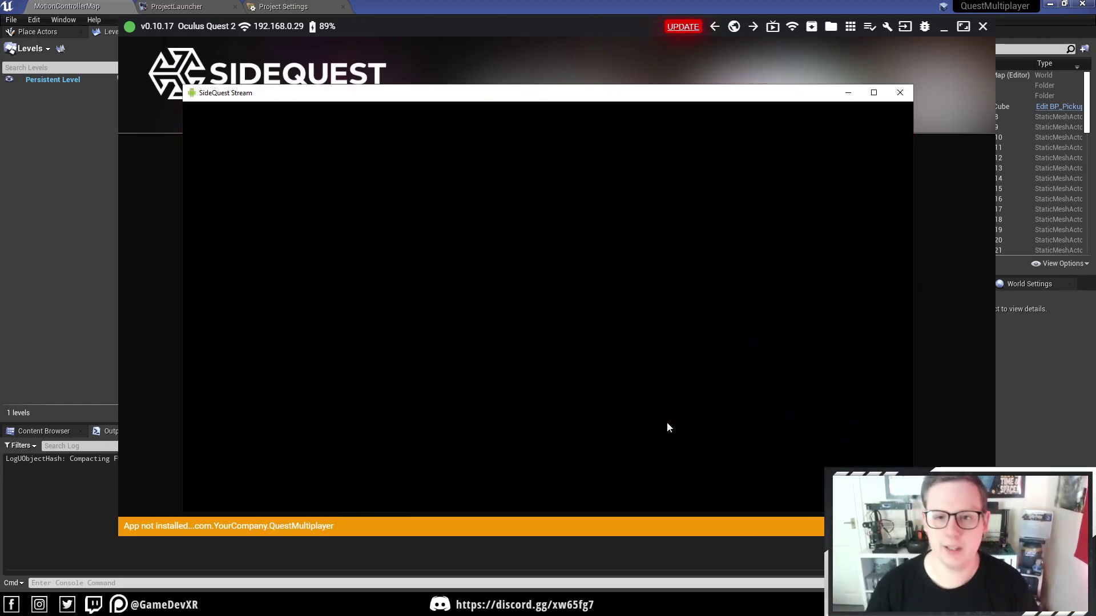
pyautogui.click(900, 92)
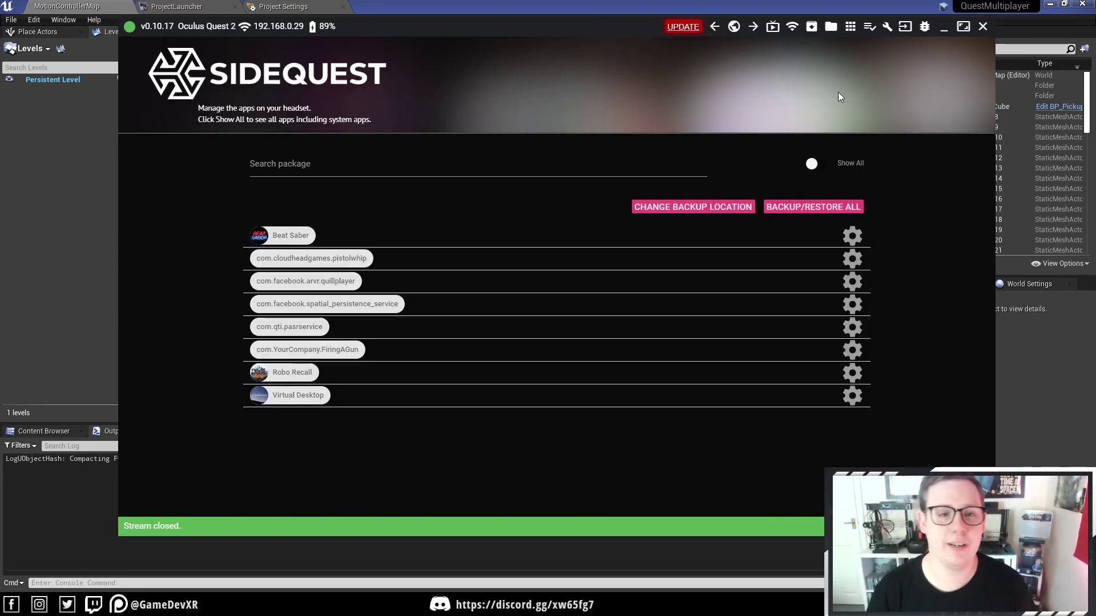
pyautogui.click(944, 28)
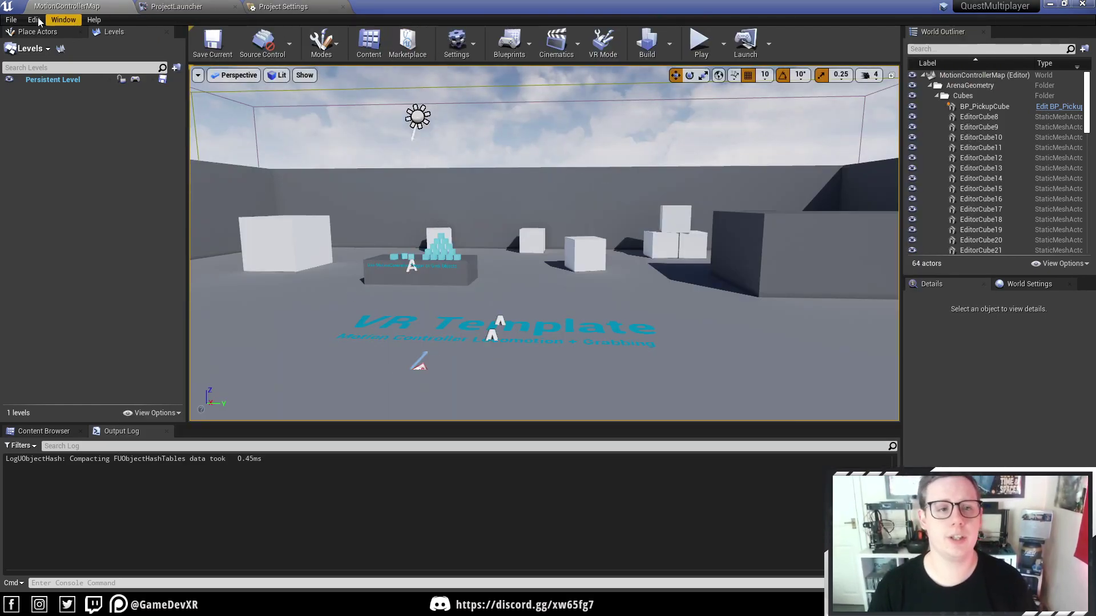
# - Start packaging via File > Package Project > Android > Android (ASTC)
pyautogui.click(17, 21)
pyautogui.moveTo(50, 205)
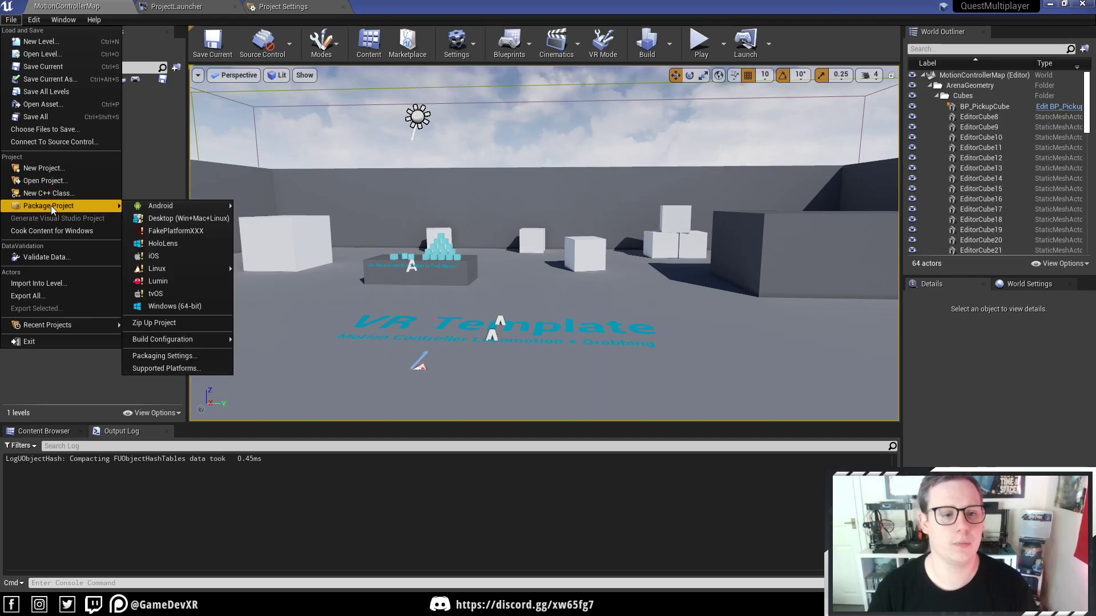
pyautogui.moveTo(205, 208)
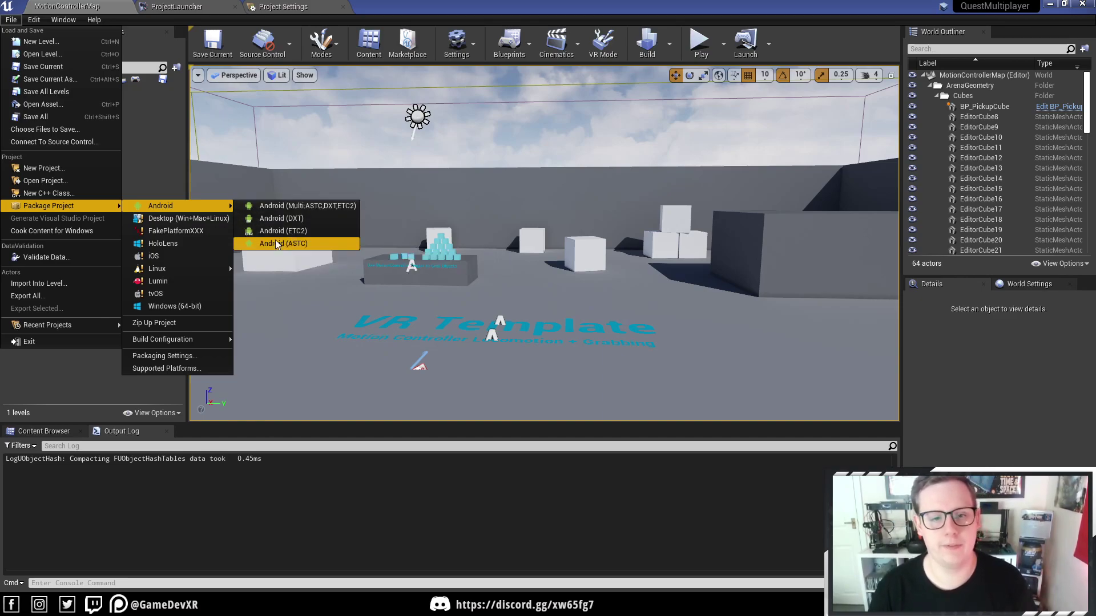
pyautogui.click(296, 245)
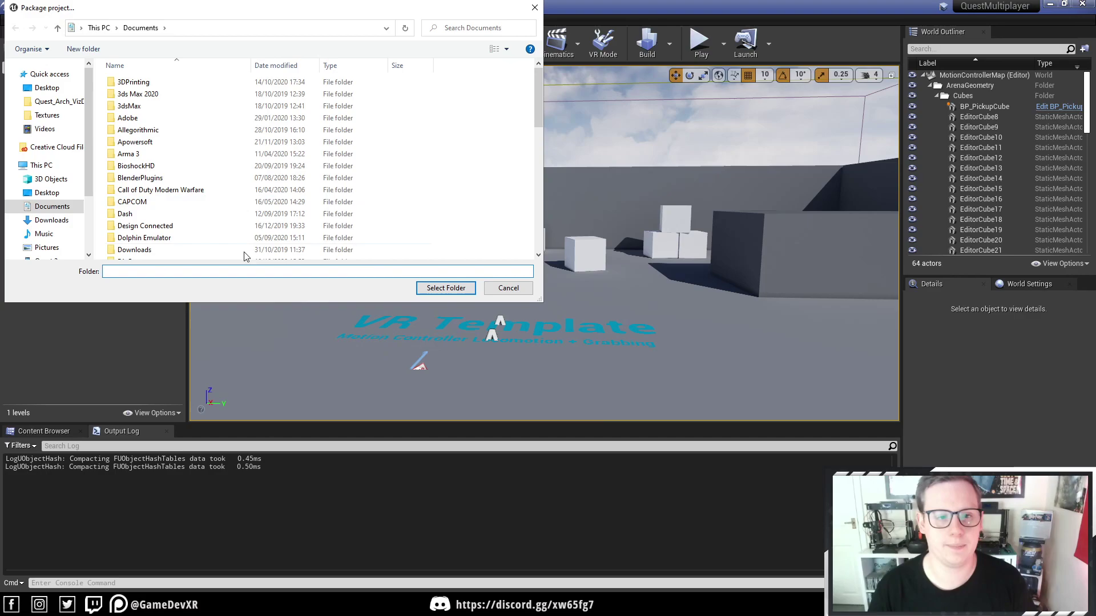
# - Navigate the folder picker to E:\UnrealLibrary\UE4MultiplayerTest
pyautogui.click(199, 28)
pyautogui.write('E:\\UnrealLibrary\\UE4MultiplayerTest\\Build\\Android_ASTC')
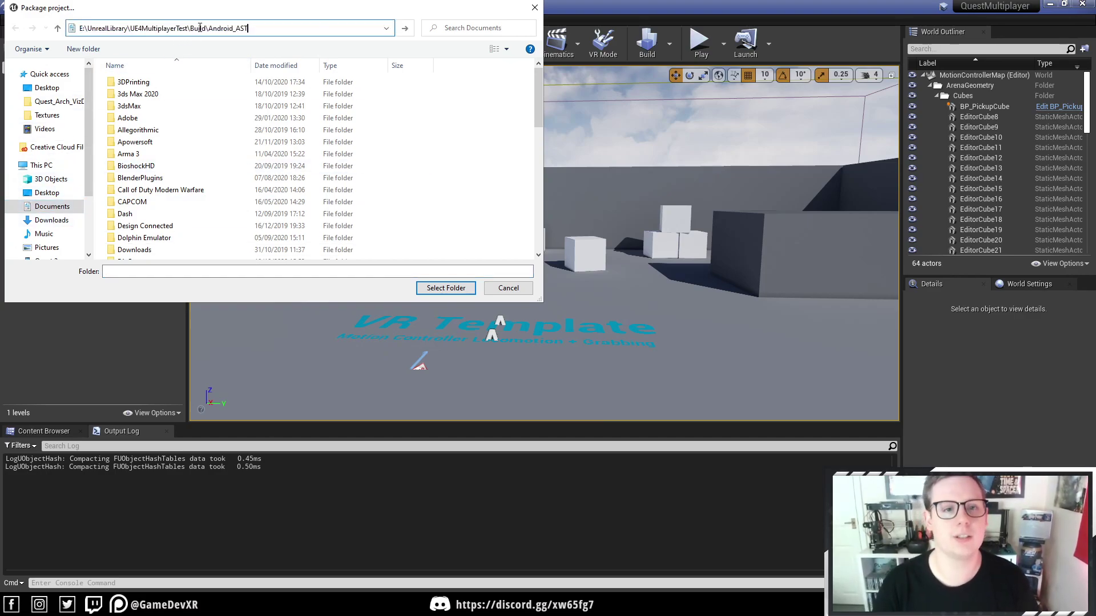
pyautogui.press('BackSpace')
pyautogui.press('BackSpace')
pyautogui.press('BackSpace')
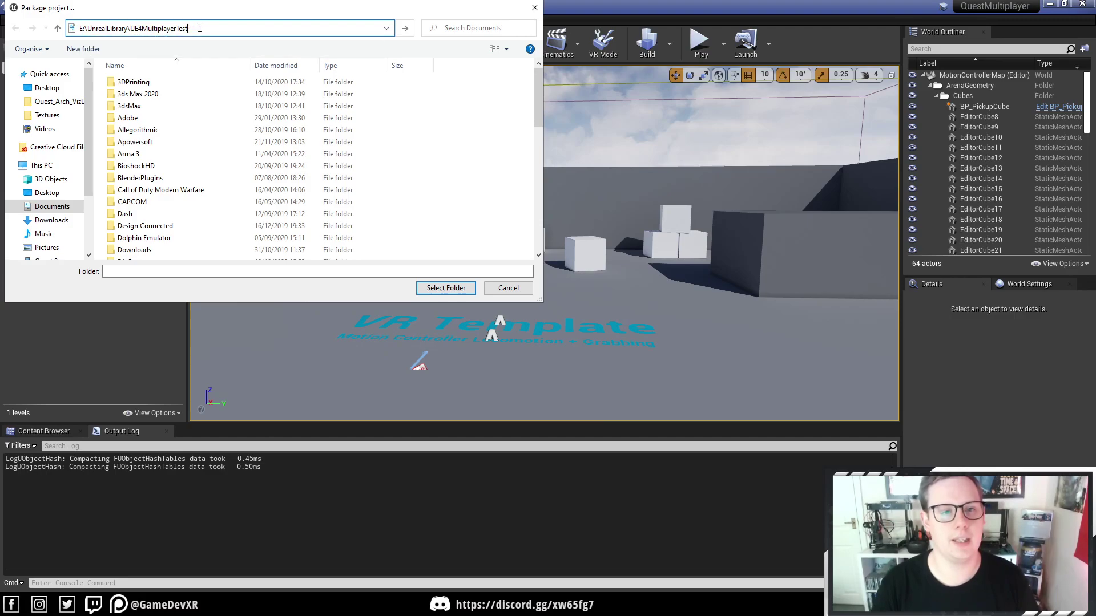
pyautogui.press('Return')
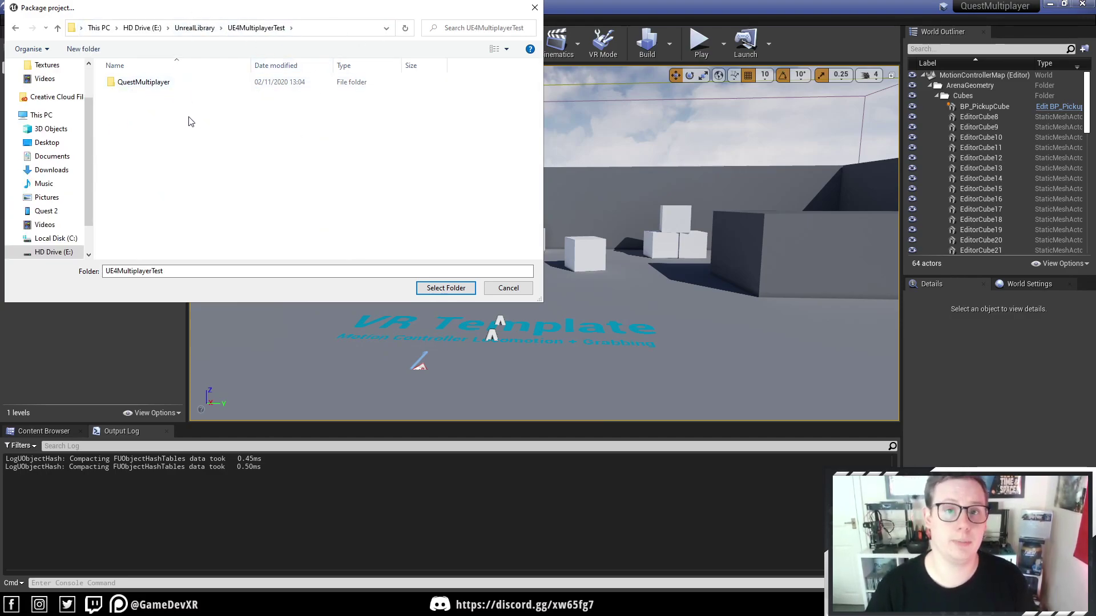
# - Create a new folder named Build, open it, and select it as the packaging destination
pyautogui.rightClick(152, 118)
pyautogui.moveTo(109, 265)
pyautogui.click(174, 264)
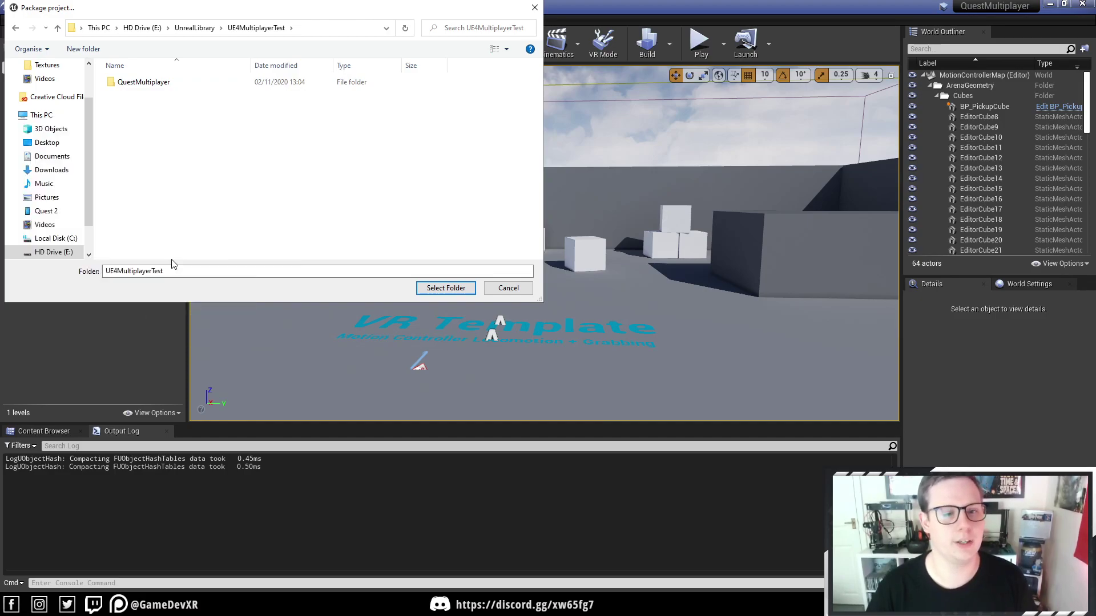
pyautogui.write('Build')
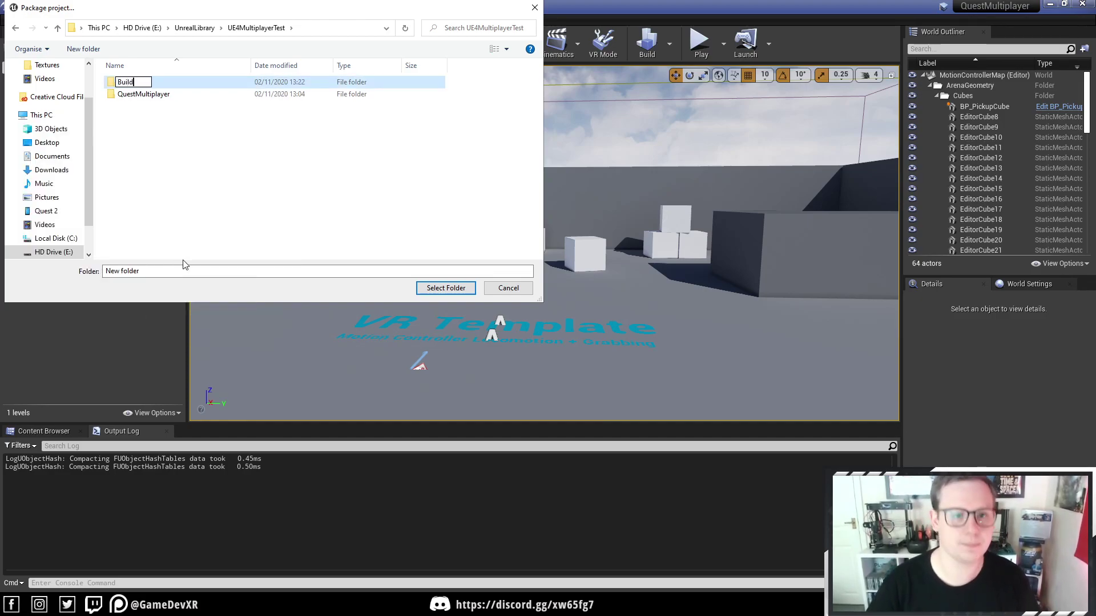
pyautogui.press('Return')
pyautogui.doubleClick(141, 86)
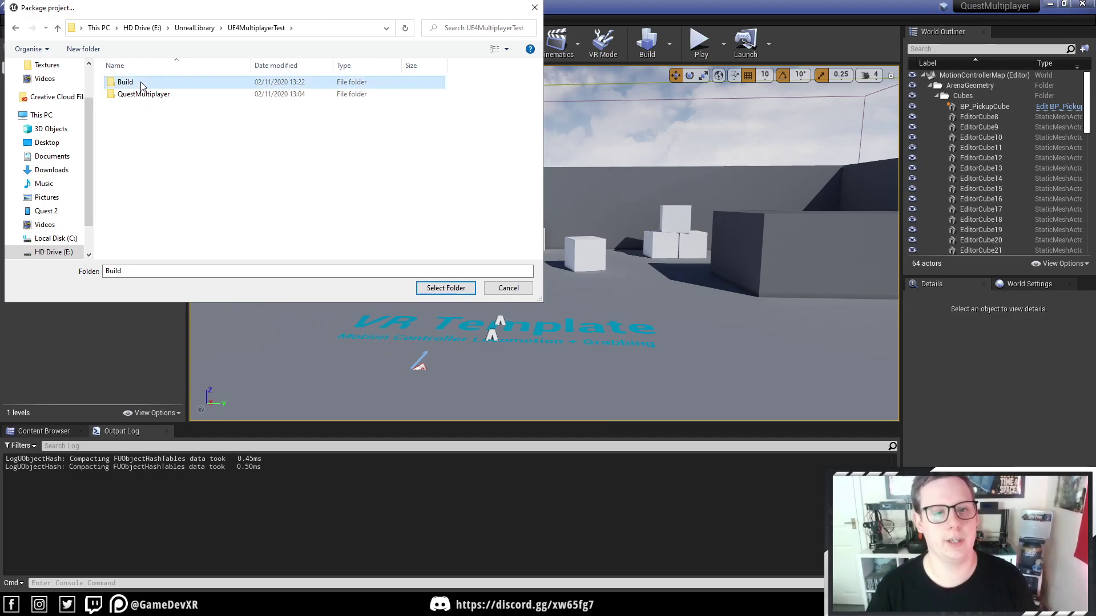
pyautogui.click(439, 286)
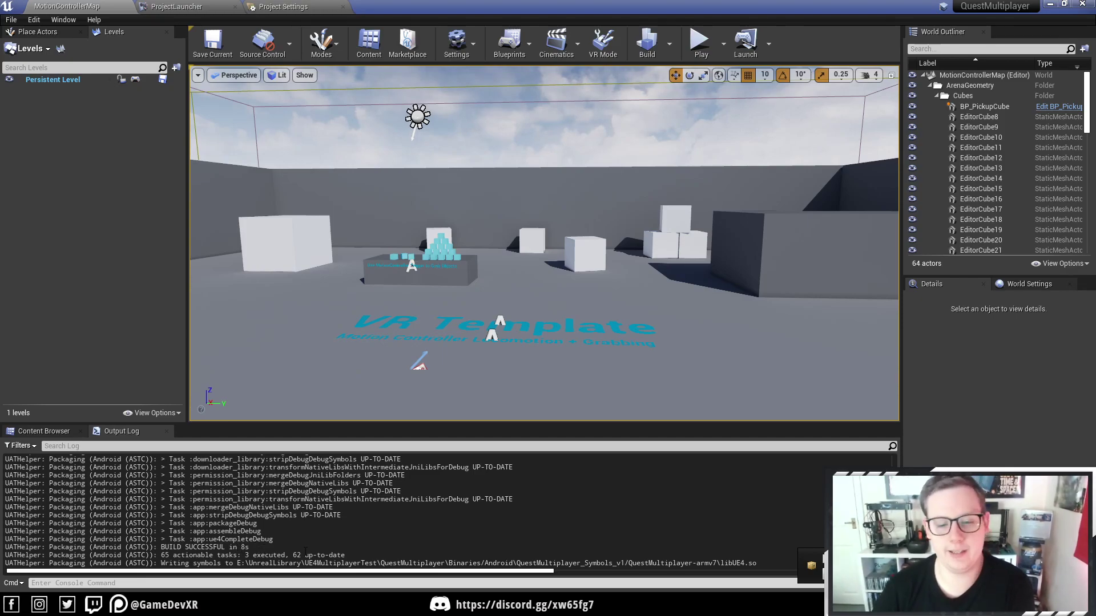
# - Scroll the Output Log to confirm BUILD SUCCESSFUL and ExitCode=0
pyautogui.scroll(1, 387, 498)
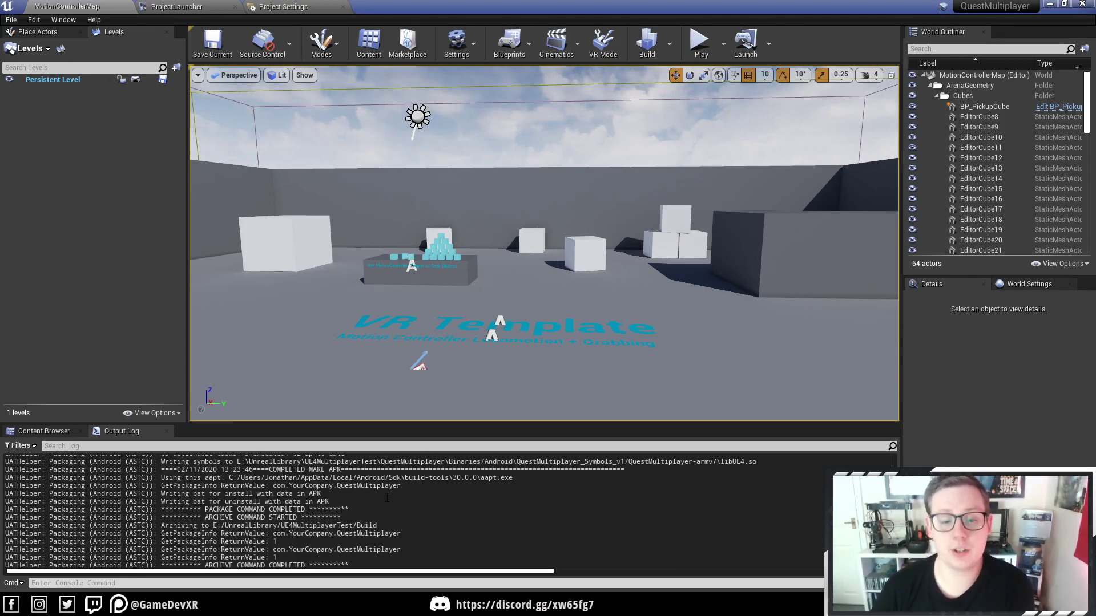
pyautogui.scroll(1, 386, 498)
pyautogui.scroll(-2, 475, 483)
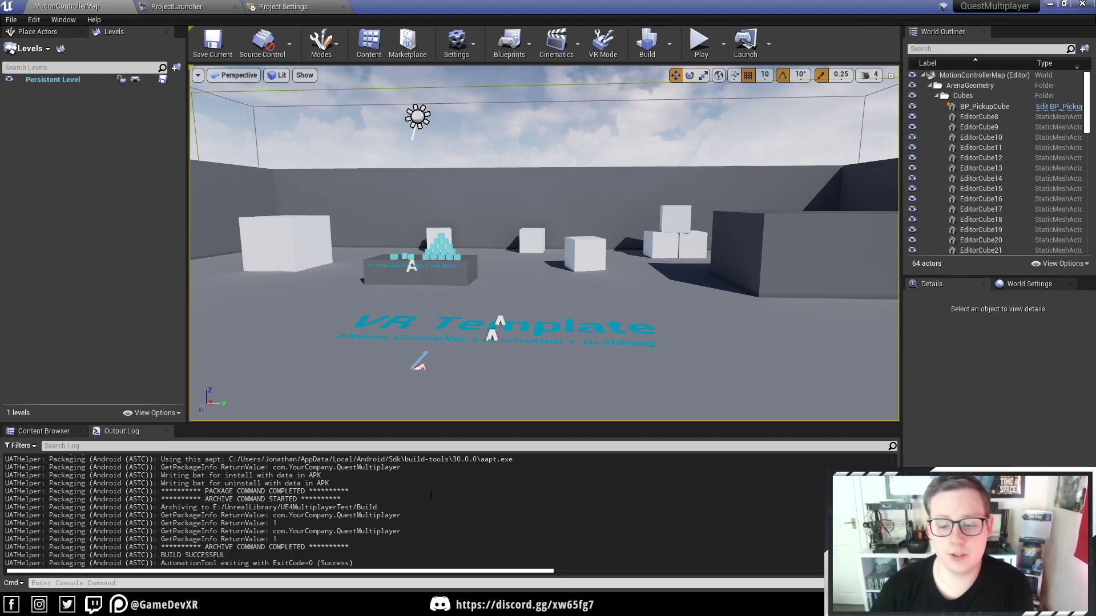
# - Show the VirtualReality content folder in Explorer, then browse up to UE4MultiplayerTest\Build\Android_ASTC
pyautogui.click(44, 431)
pyautogui.rightClick(147, 491)
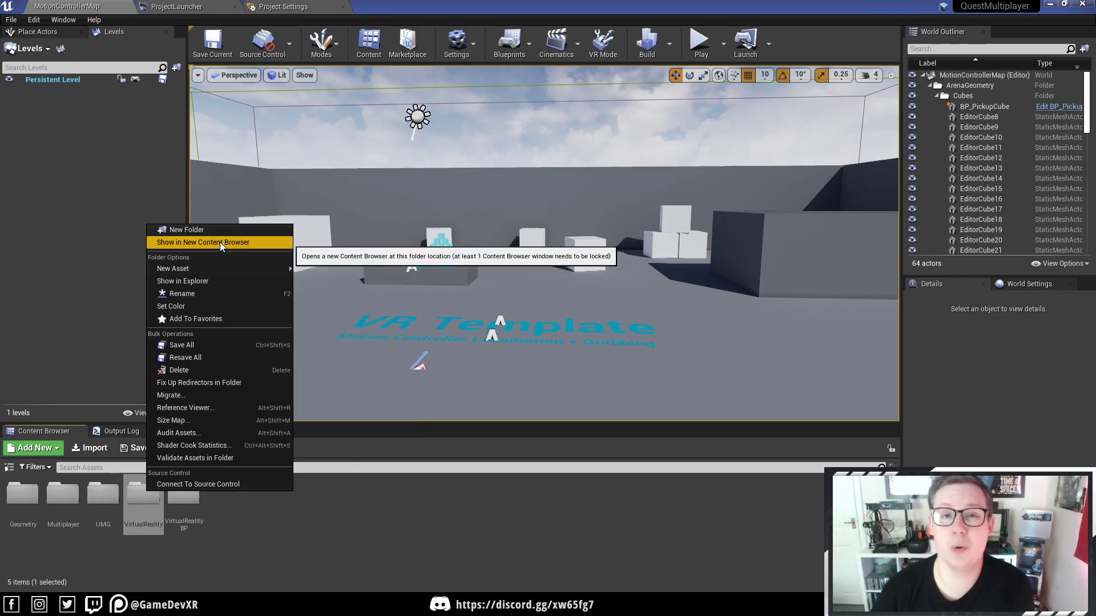
pyautogui.click(200, 279)
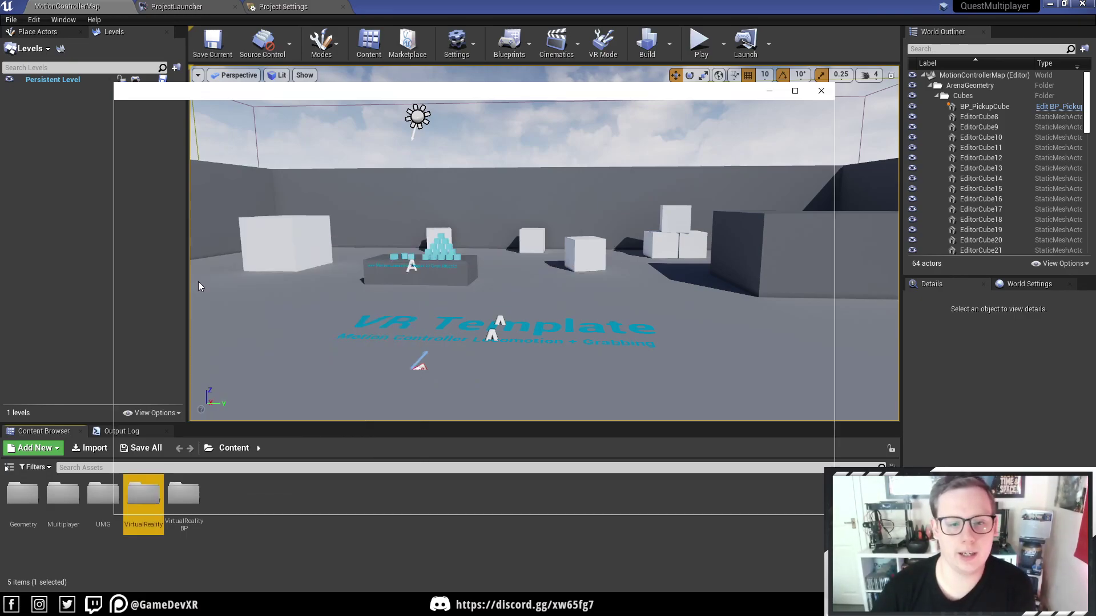
pyautogui.click(363, 180)
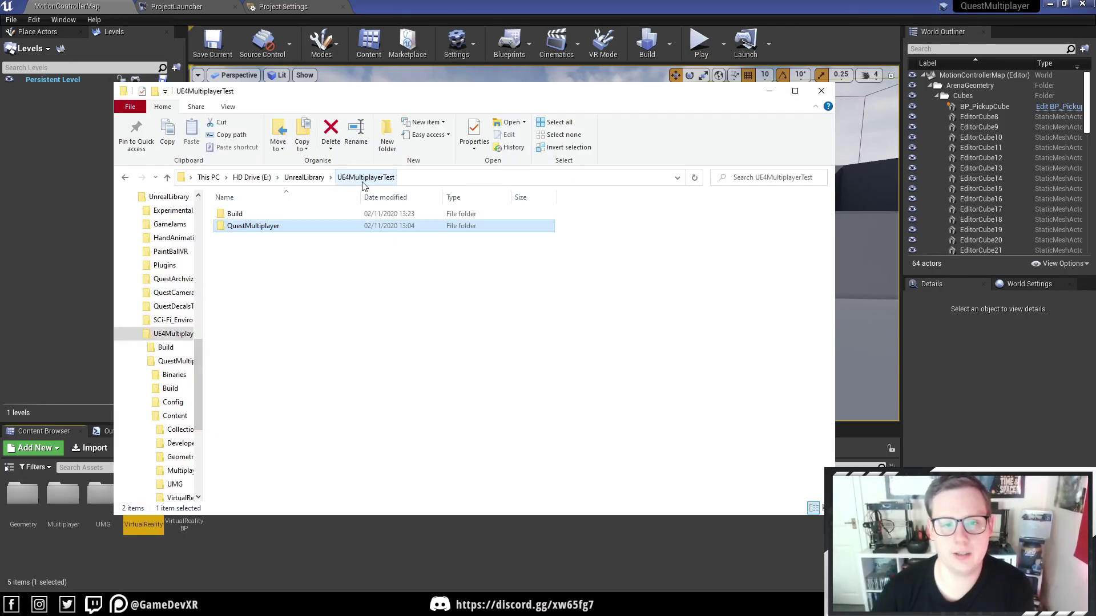
pyautogui.doubleClick(281, 214)
pyautogui.doubleClick(295, 215)
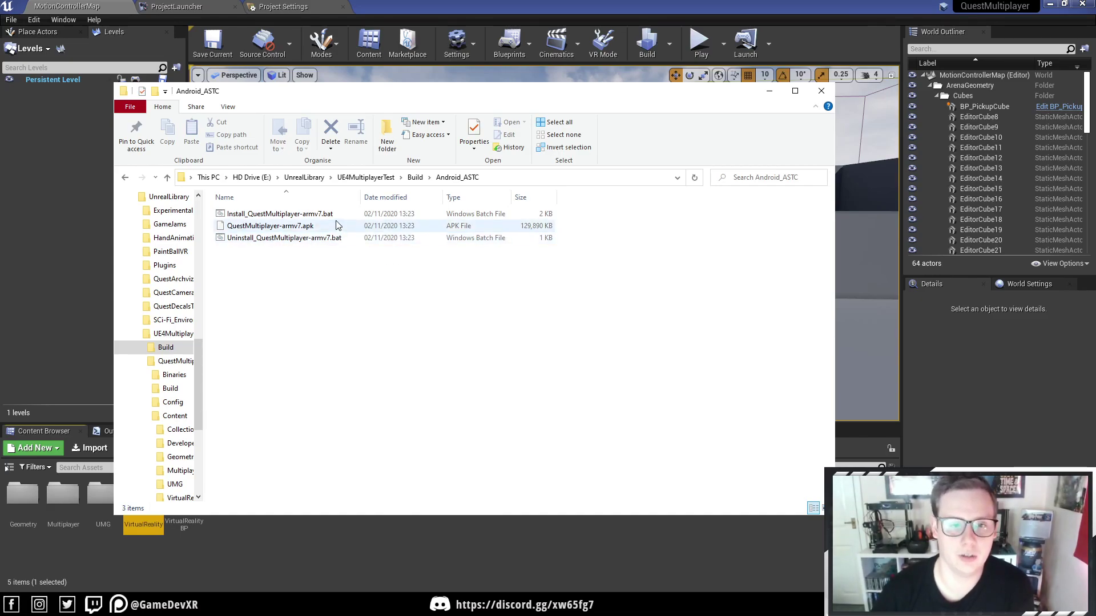
# - Run the Install batch file, enlarge the console to read the failed adb install, then close it
pyautogui.doubleClick(290, 215)
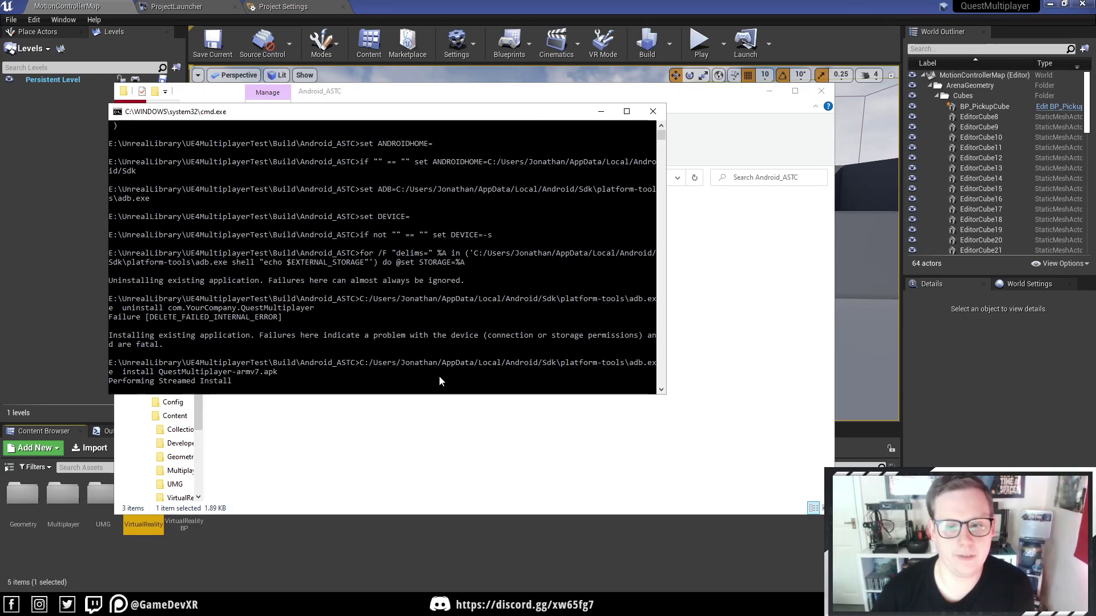
pyautogui.moveTo(666, 398); pyautogui.dragTo(935, 483)
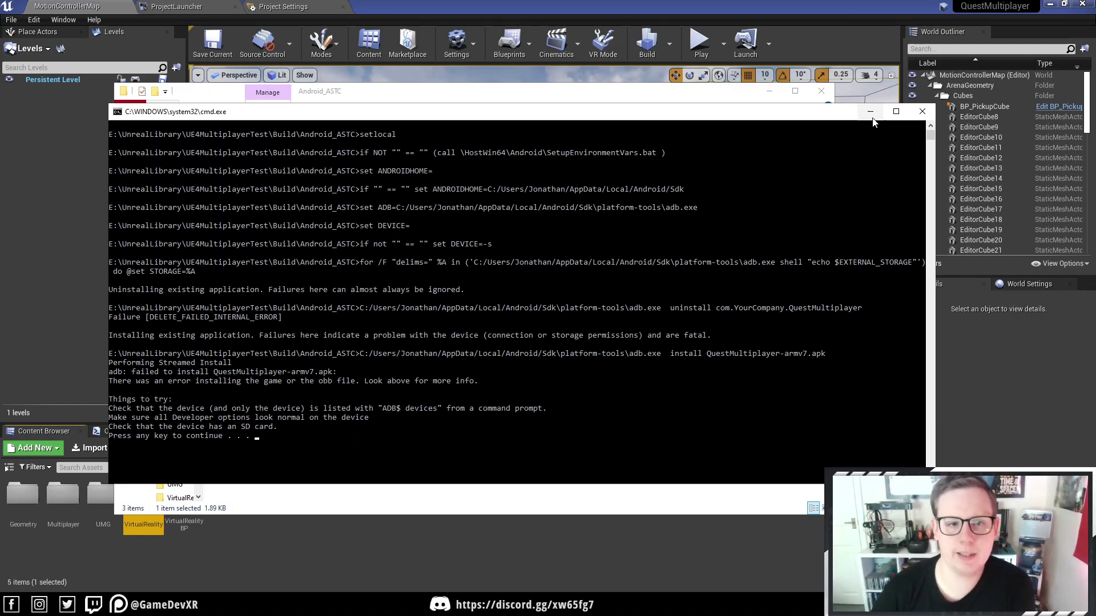
pyautogui.click(922, 112)
# - Run 'adb devices' in a new Command Prompt, see the not-recognized error, and close it
pyautogui.press('super')
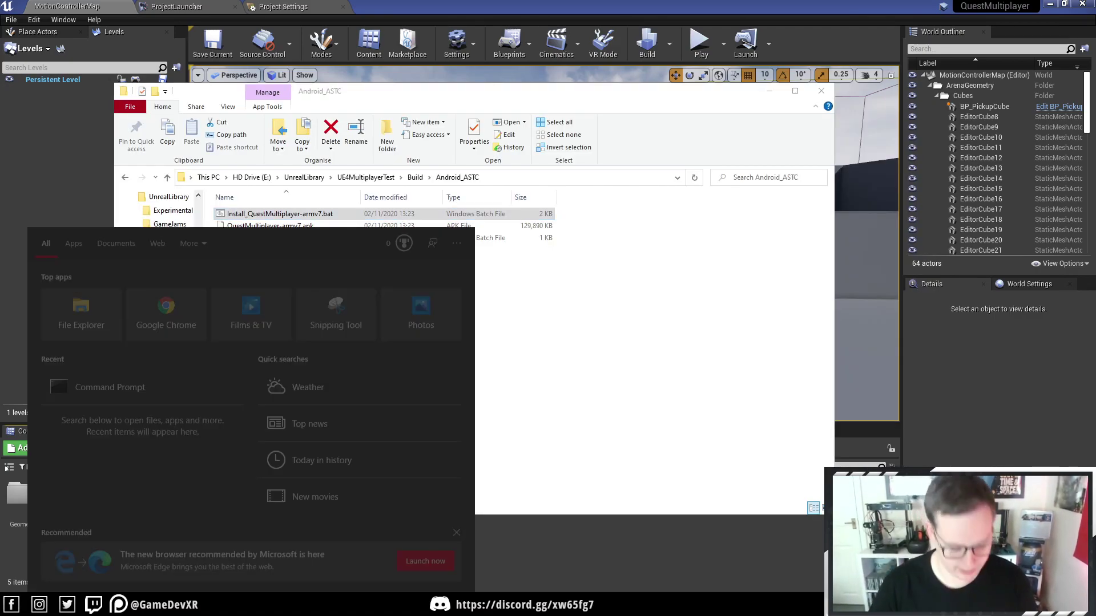
pyautogui.write('cmd')
pyautogui.press('Return')
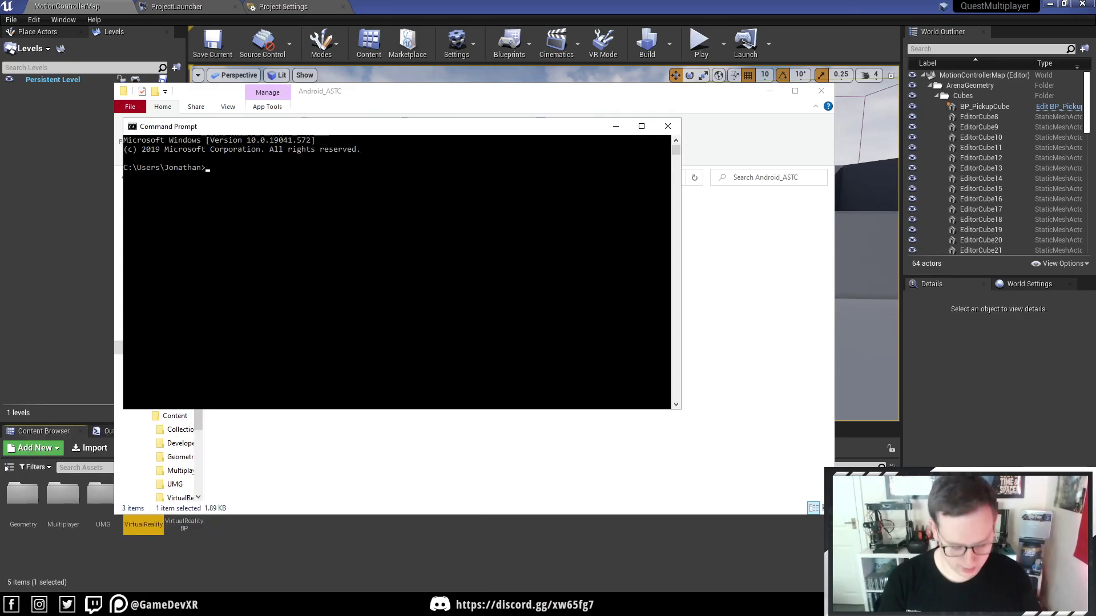
pyautogui.write('adb devices')
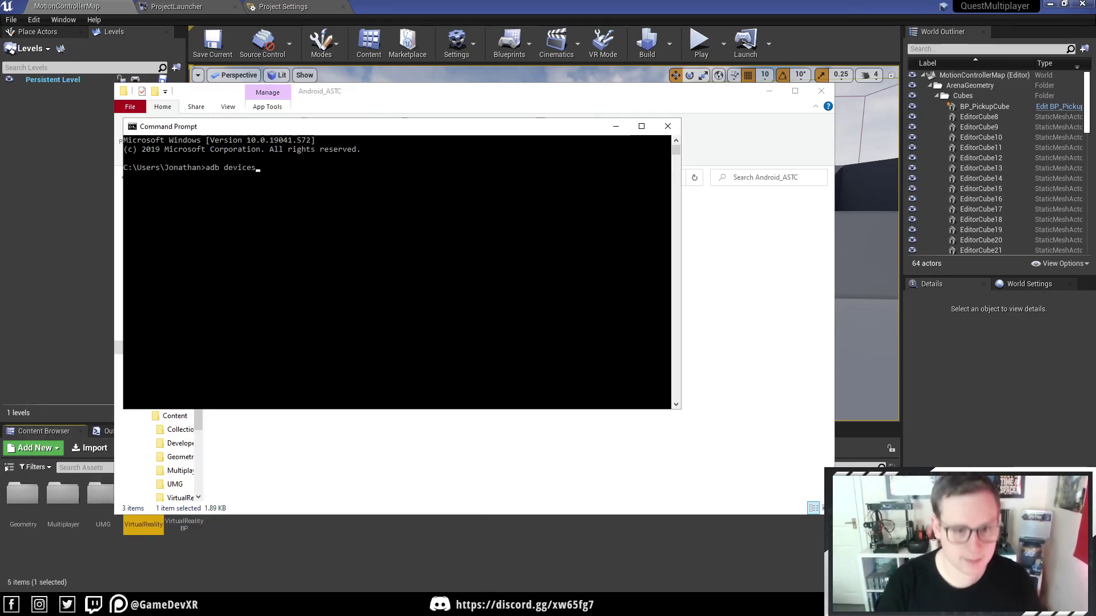
pyautogui.press('Return')
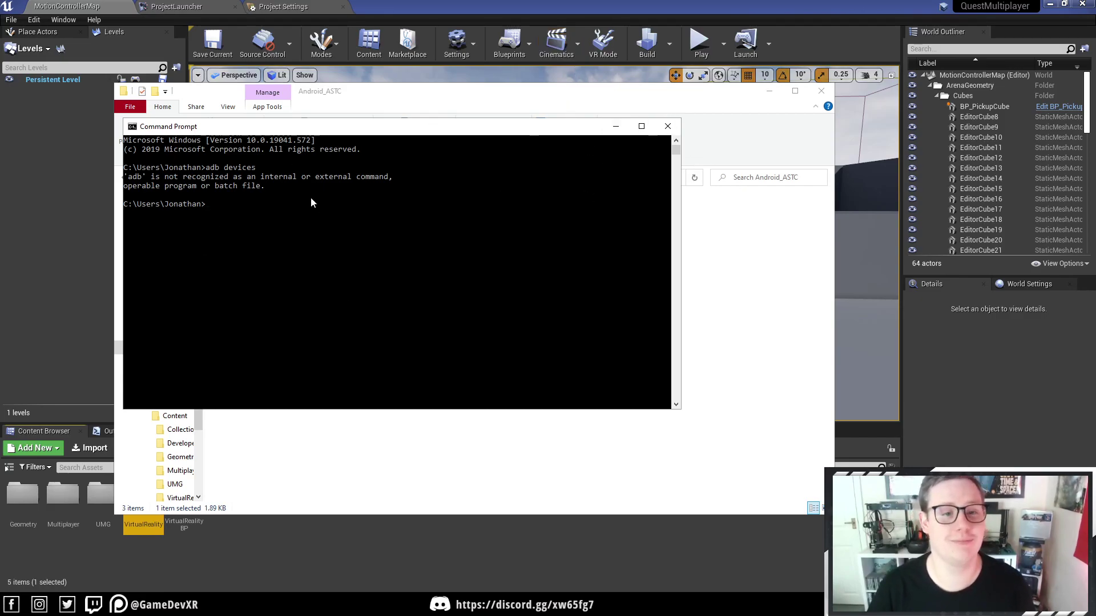
pyautogui.click(667, 126)
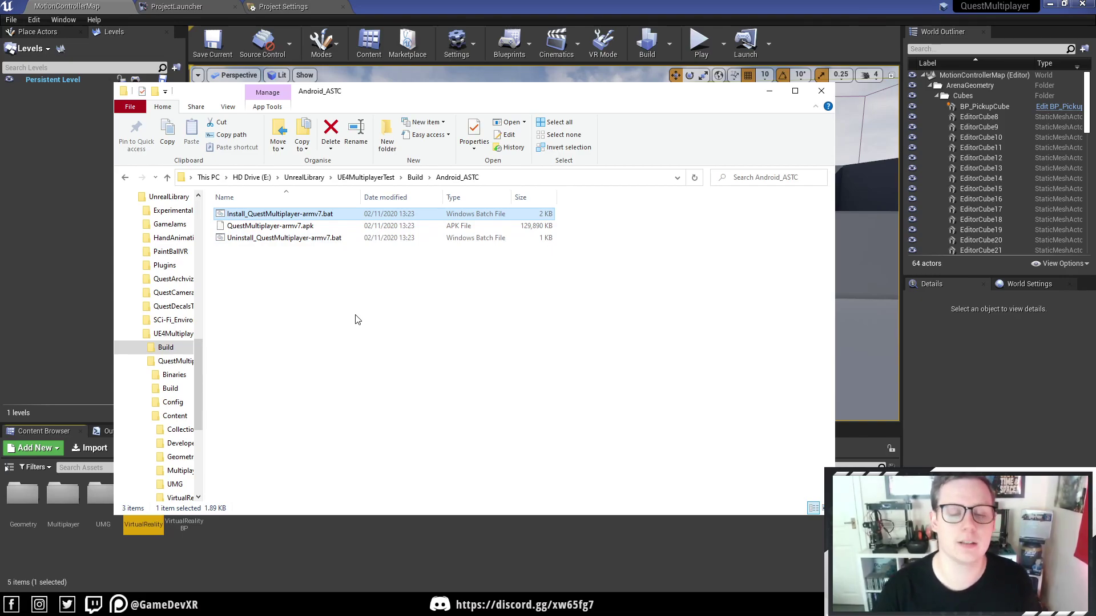
# - Copy the Android_ASTC folder path from the address bar and switch to SideQuest
pyautogui.click(313, 228)
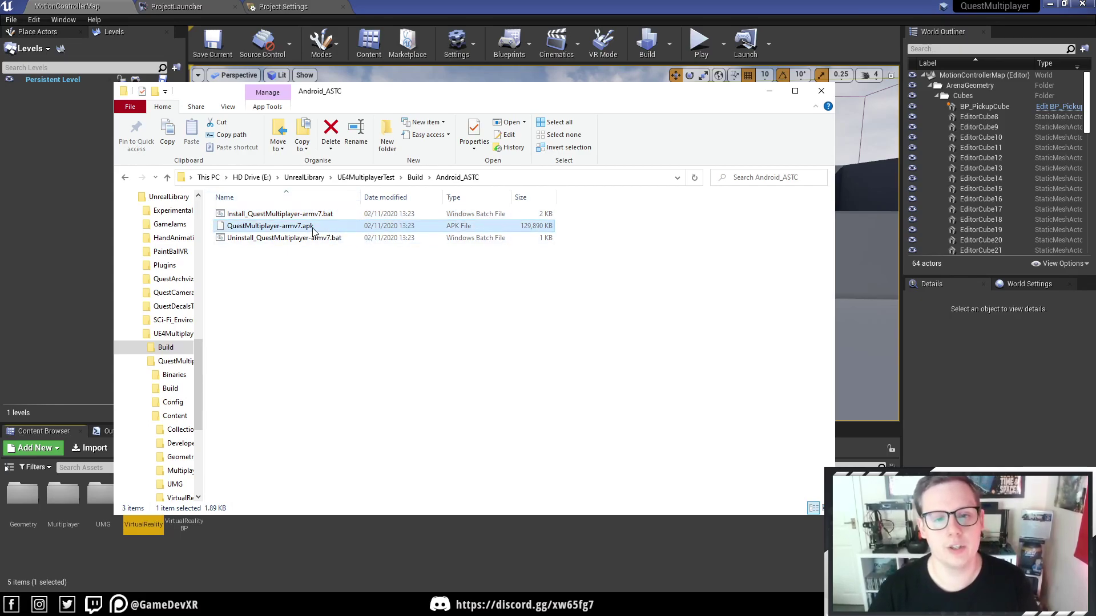
pyautogui.click(516, 177)
pyautogui.rightClick(518, 177)
pyautogui.click(412, 213)
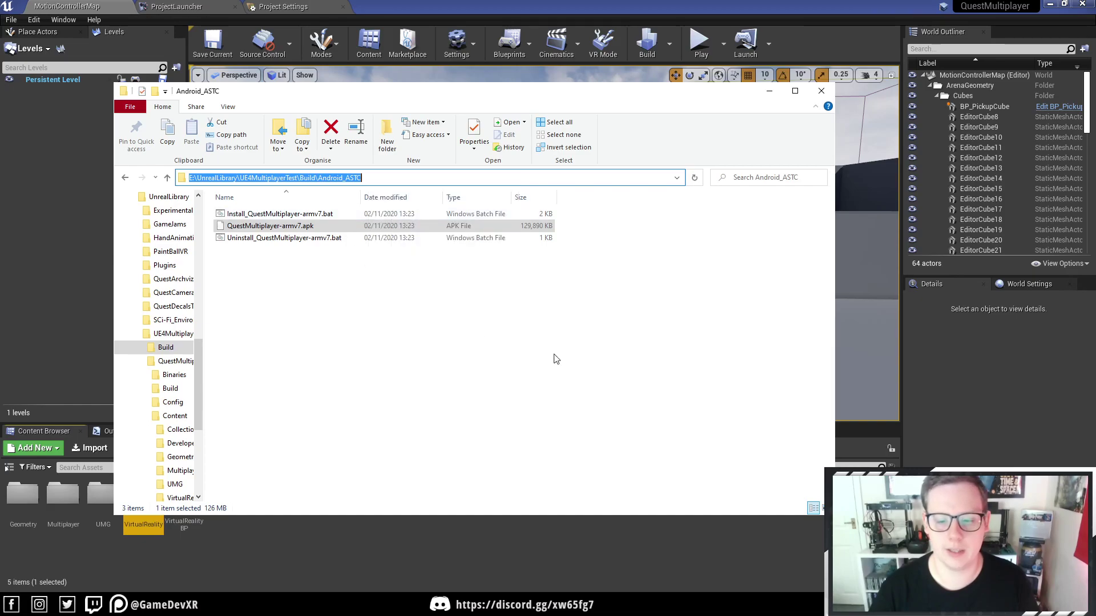
pyautogui.hotkey('alt', 'Tab')
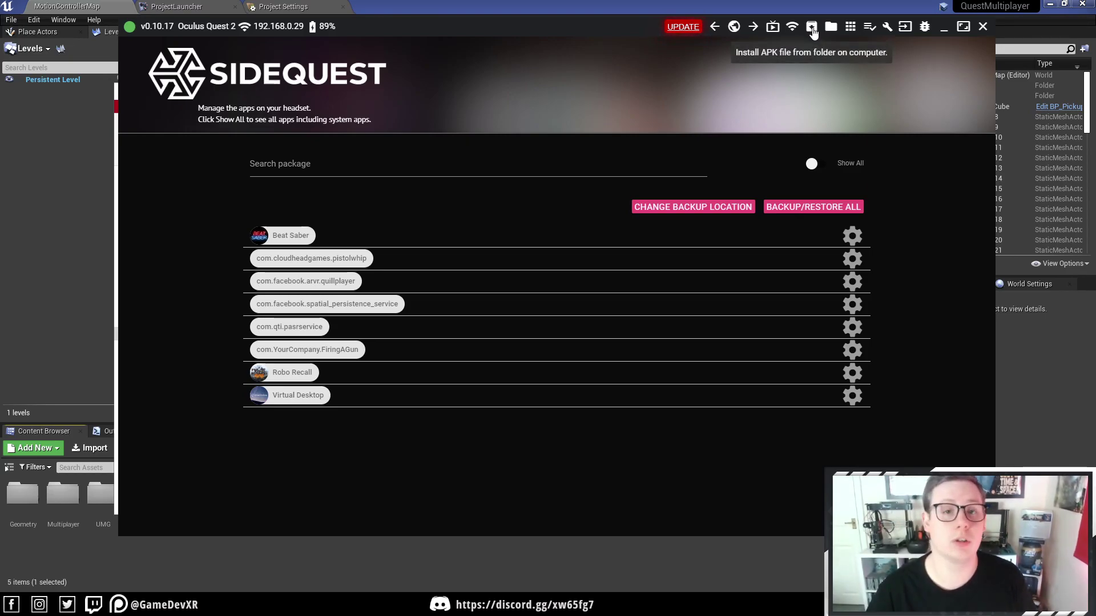
# - Install QuestMultiplayer-armv7.apk through SideQuest's Install APK picker and check the tasks list
pyautogui.click(811, 28)
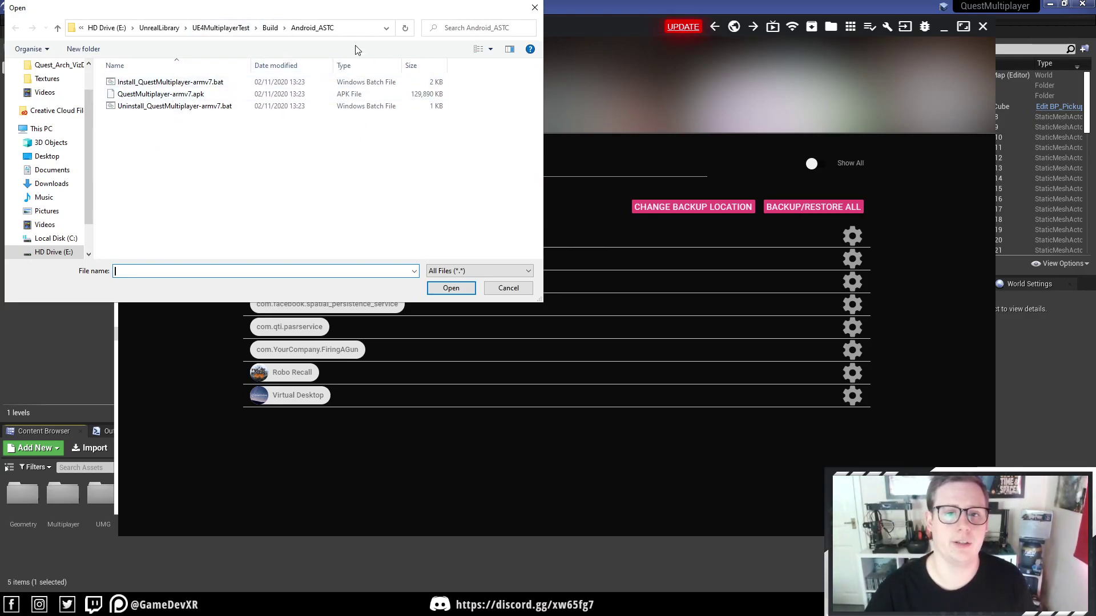
pyautogui.click(354, 28)
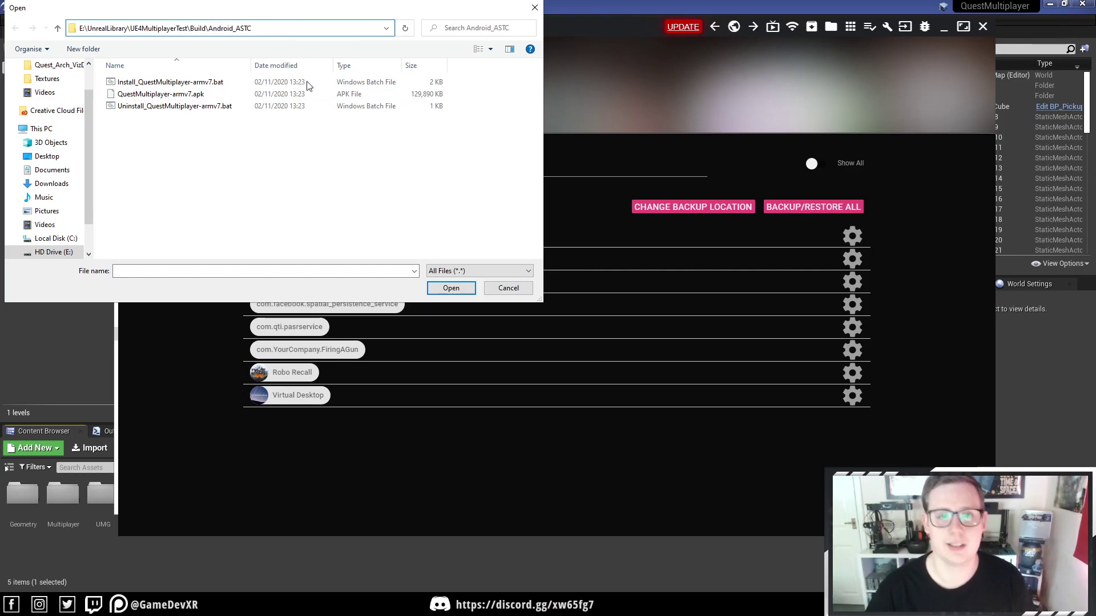
pyautogui.click(322, 88)
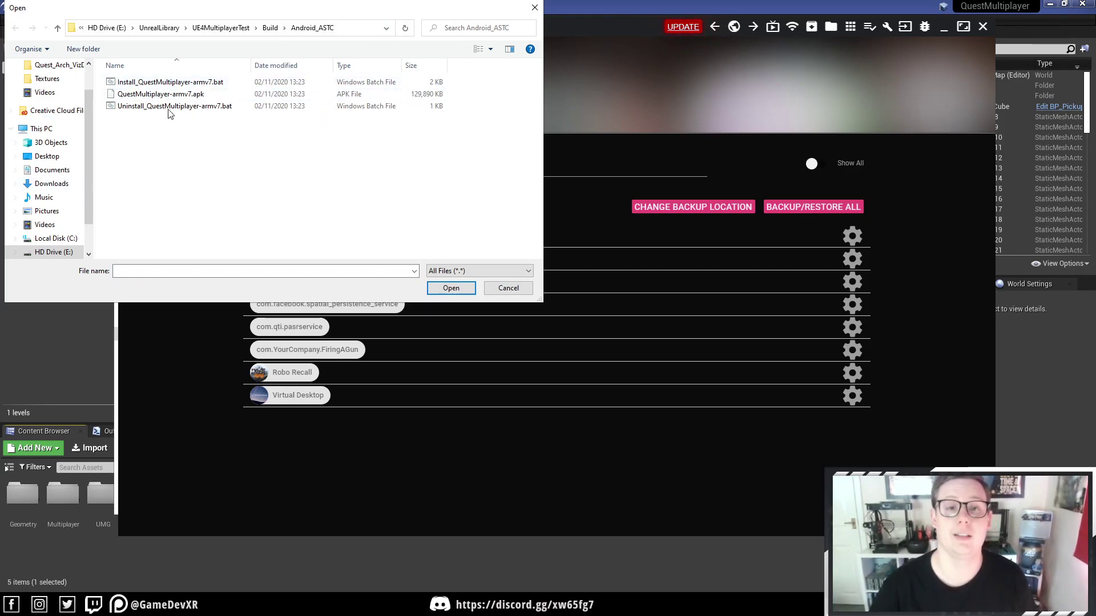
pyautogui.click(153, 94)
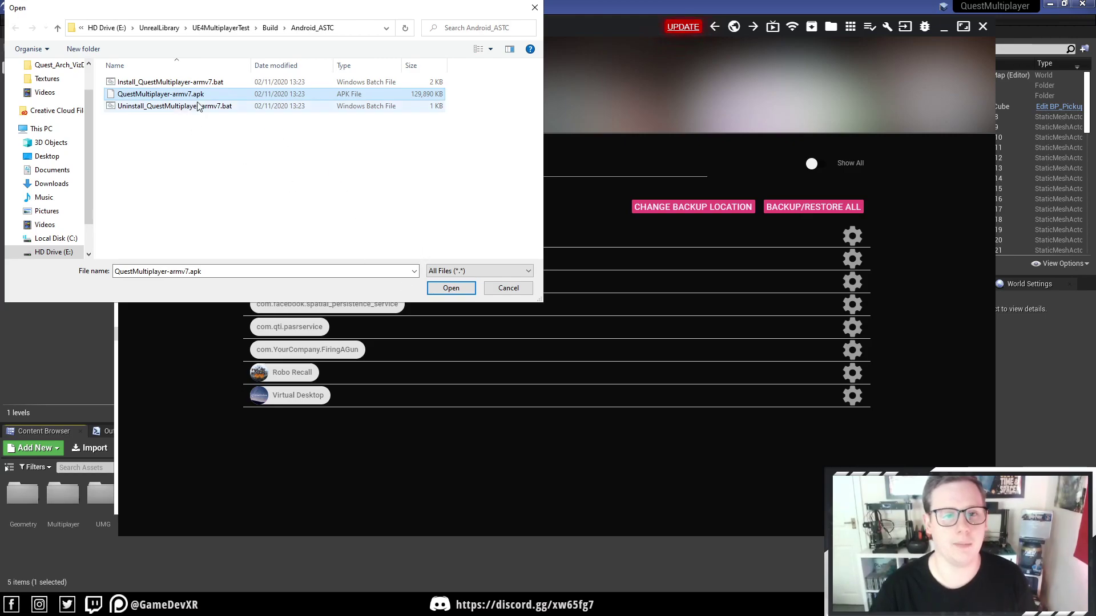
pyautogui.click(461, 287)
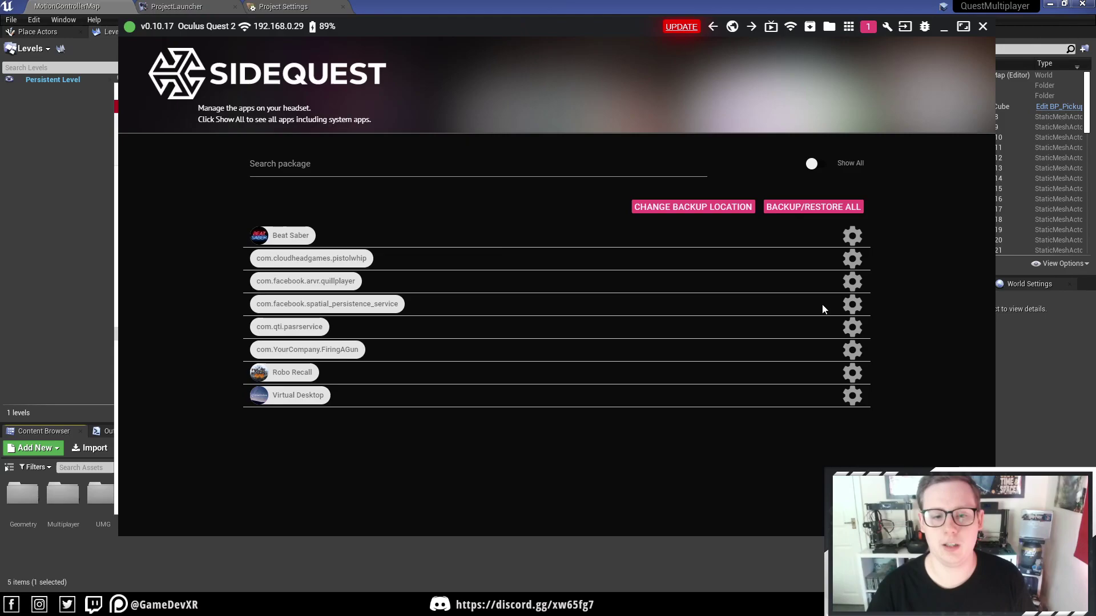
pyautogui.click(869, 27)
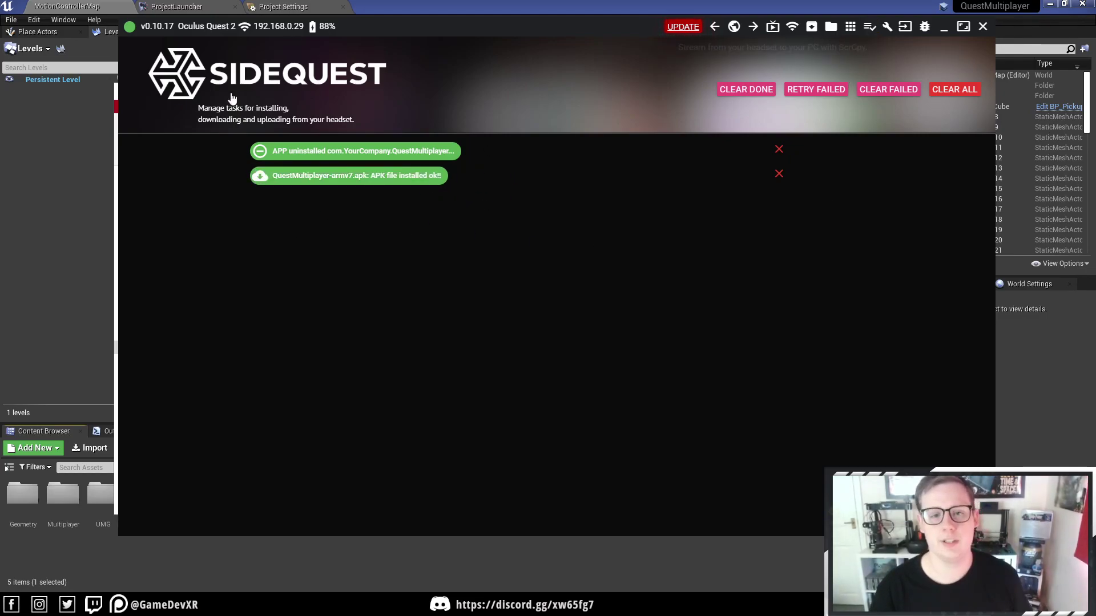
# - Start streaming the Quest 2 headset view to the PC from SideQuest's Stream Options
pyautogui.click(773, 26)
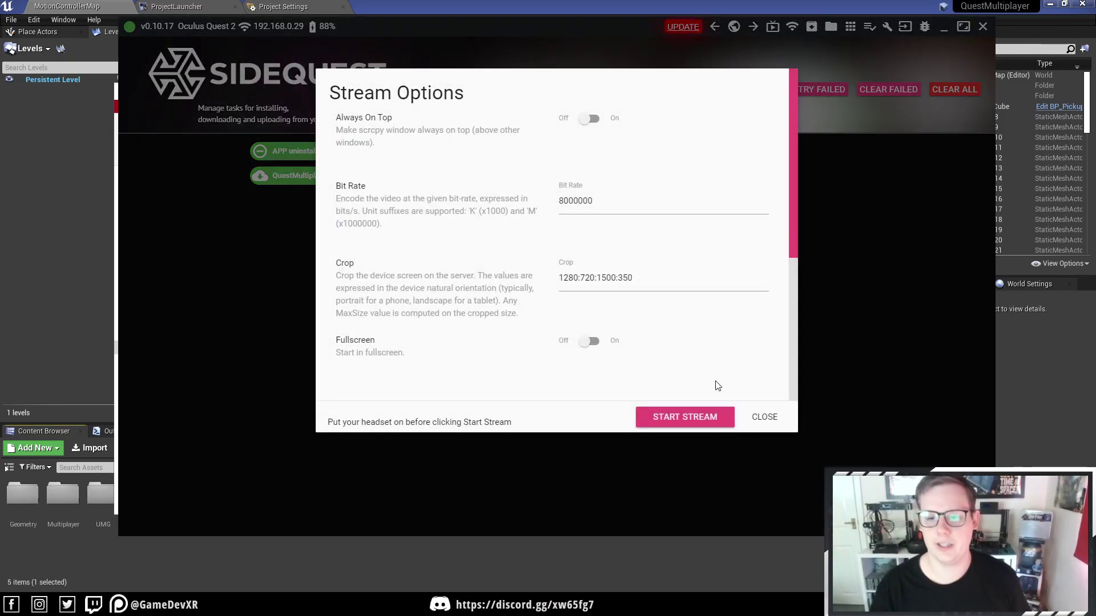
pyautogui.click(699, 422)
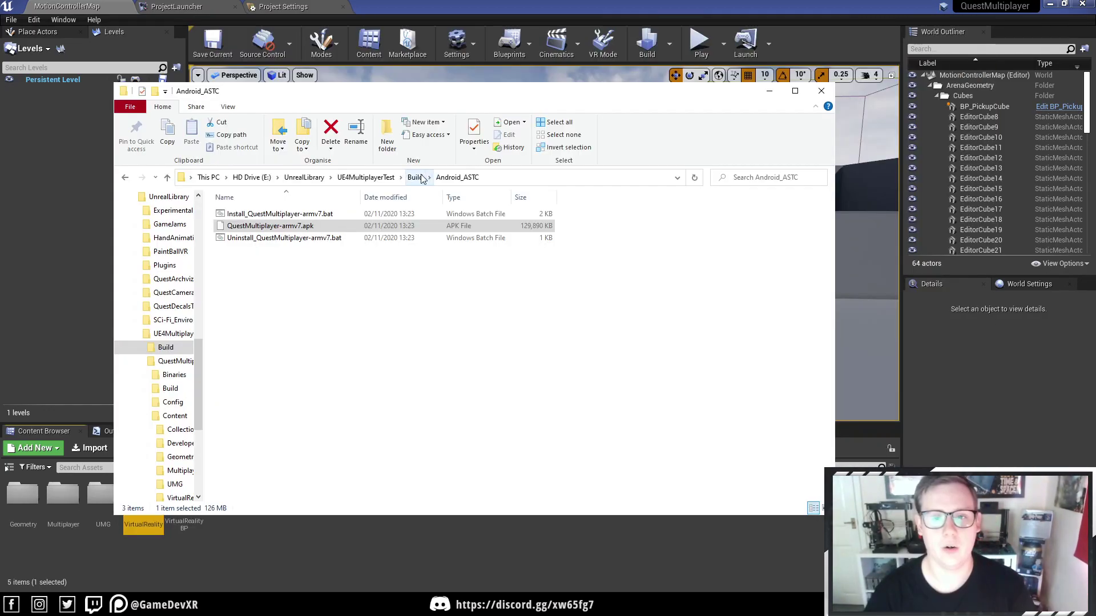
# - From the Build folder, compress Android_ASTC into Android_ASTC.zip, keeping the default name
pyautogui.click(414, 177)
pyautogui.rightClick(259, 216)
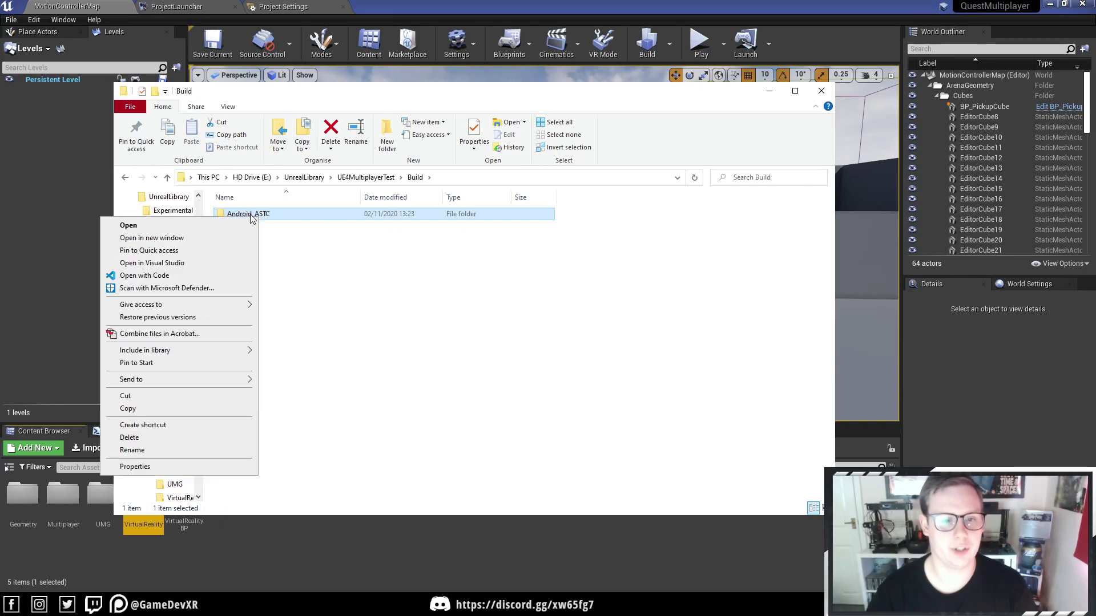
pyautogui.moveTo(203, 380)
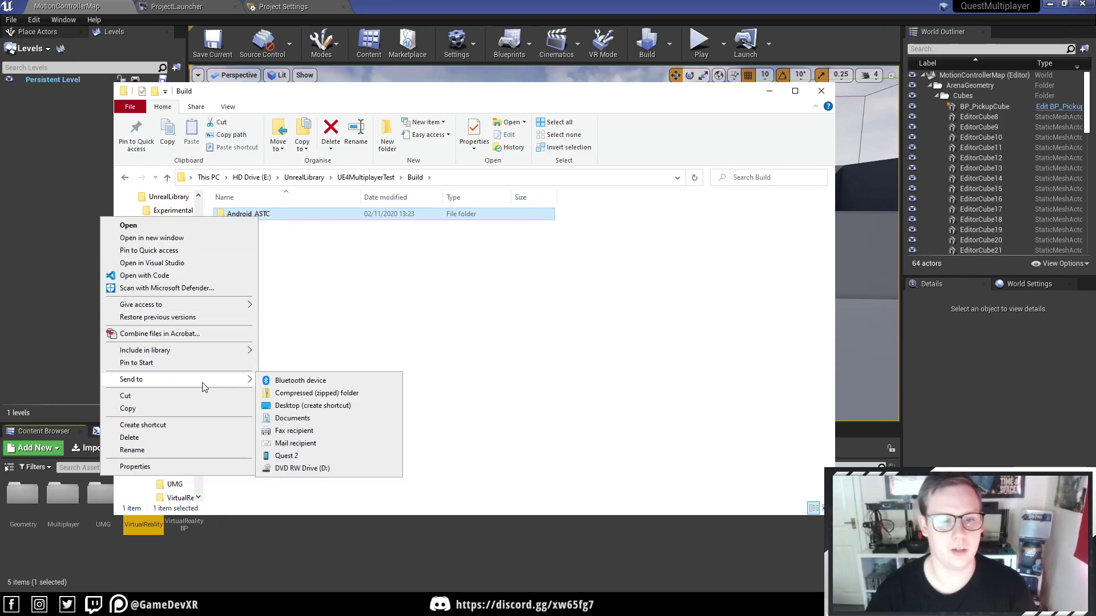
pyautogui.click(318, 393)
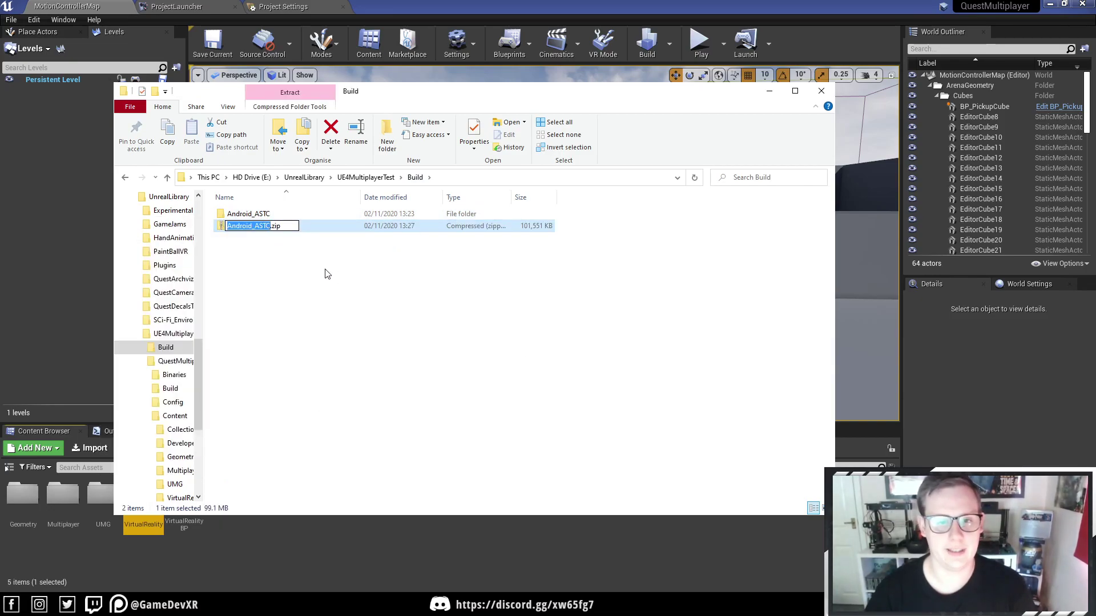
pyautogui.click(294, 261)
# - Check the Android_ASTC folder's 126 MB size against the 101,551 KB Android_ASTC.zip
pyautogui.click(284, 226)
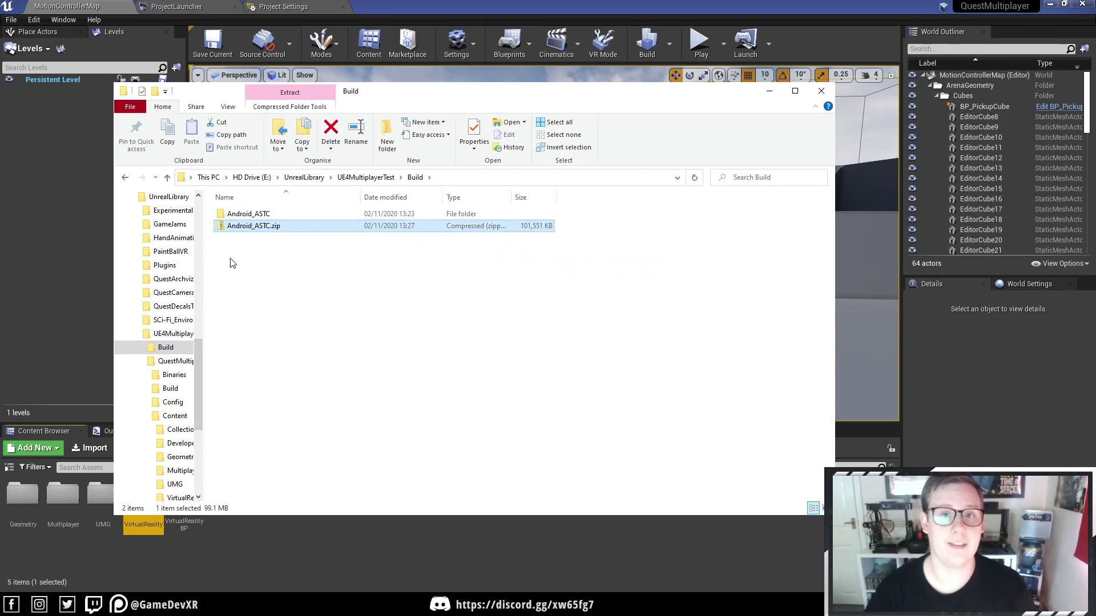
pyautogui.click(306, 214)
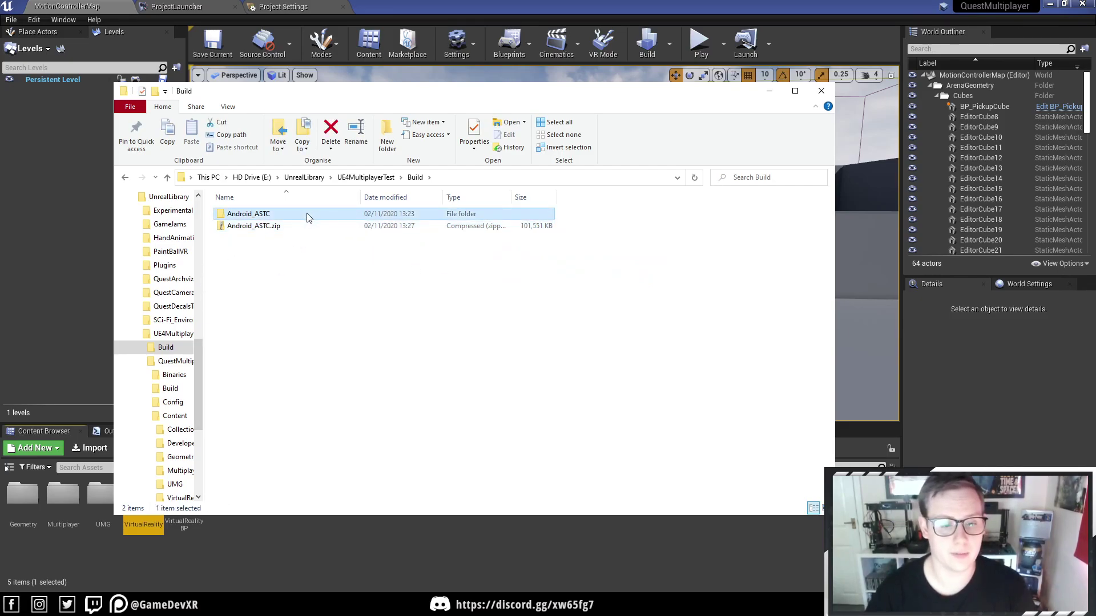
pyautogui.rightClick(263, 215)
pyautogui.click(201, 465)
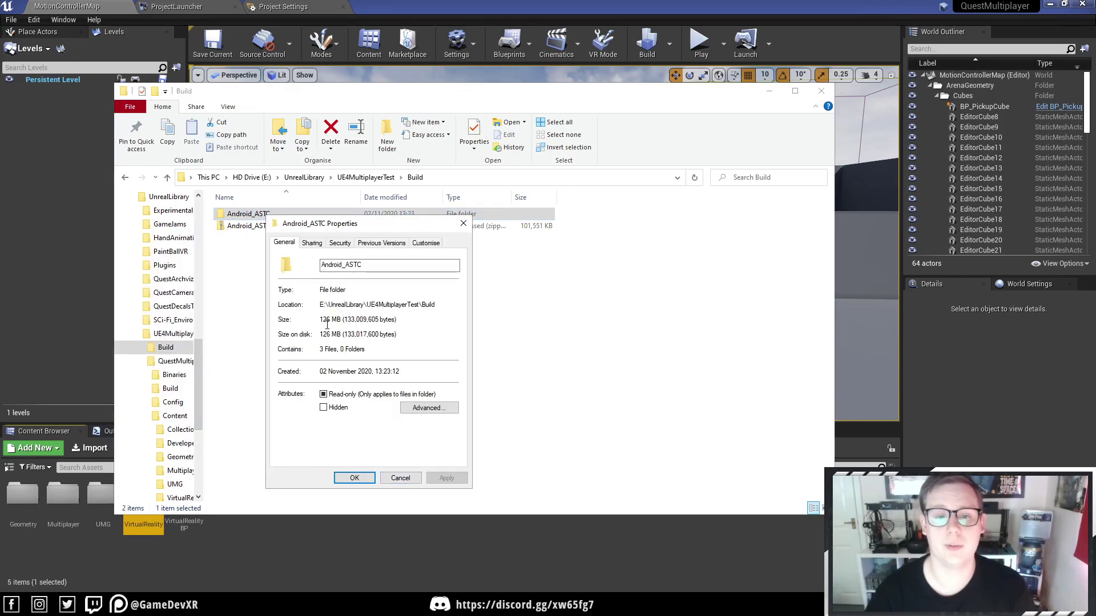
pyautogui.click(463, 223)
pyautogui.click(269, 227)
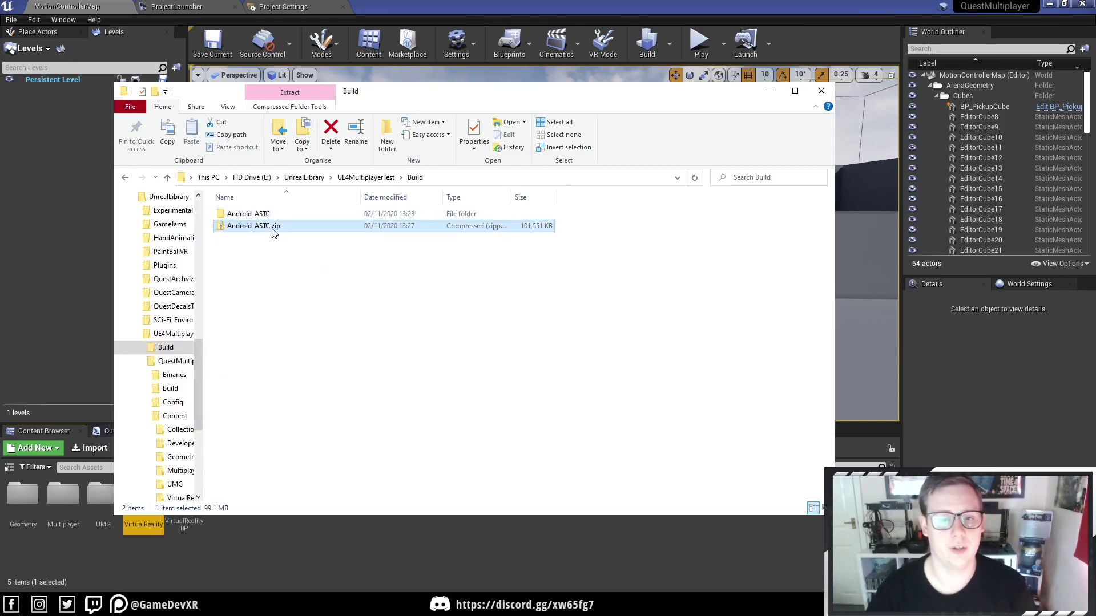
pyautogui.rightClick(254, 232)
pyautogui.click(390, 436)
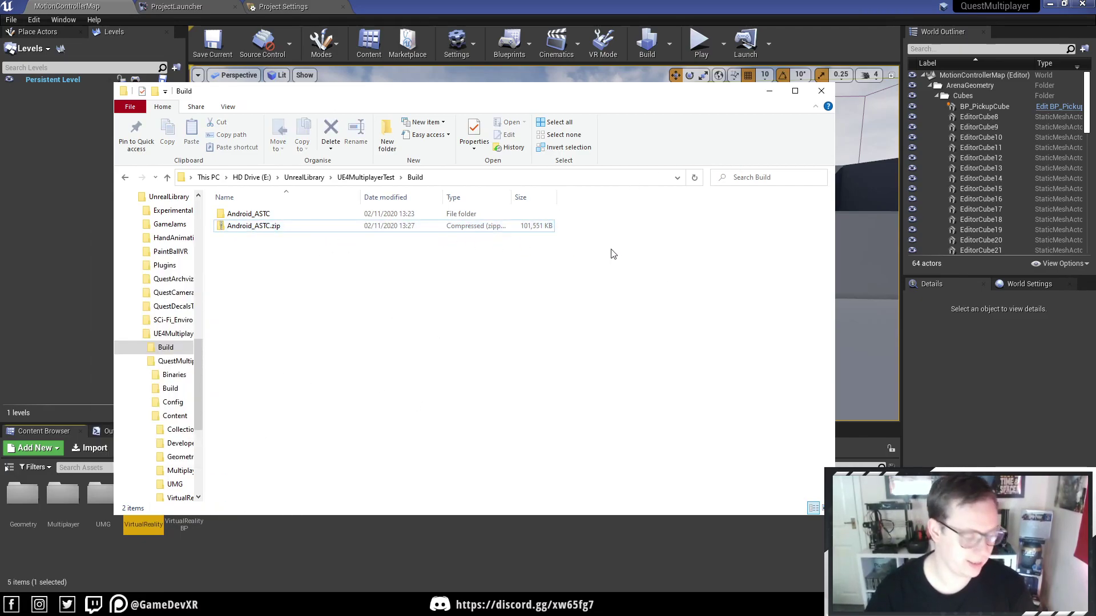
# - Close the File Explorer Build window to bring the UE4 VR Template map back to the front
pyautogui.click(821, 91)
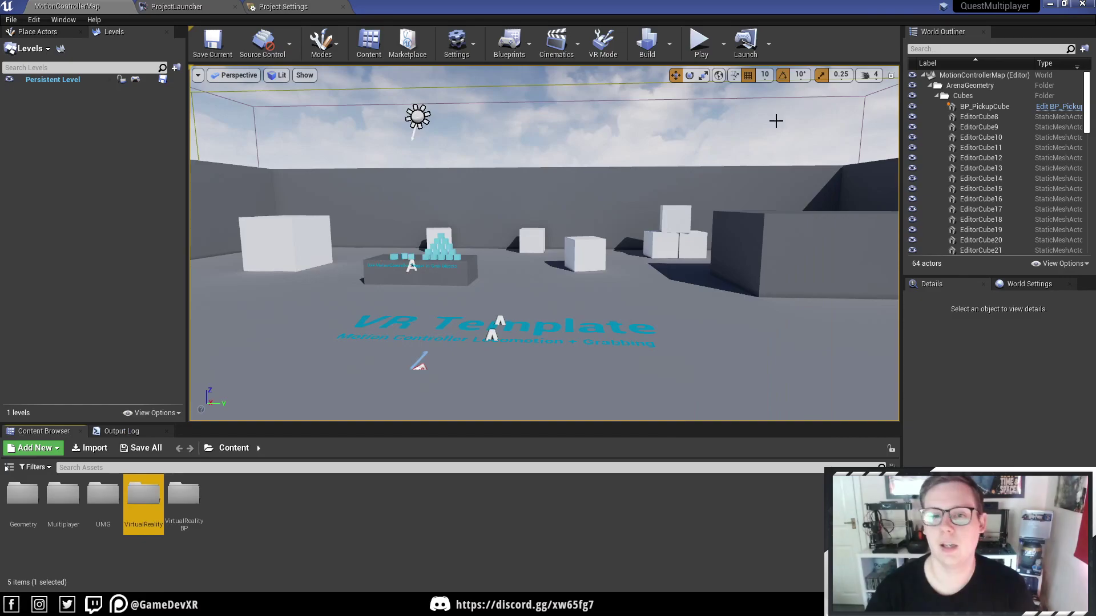